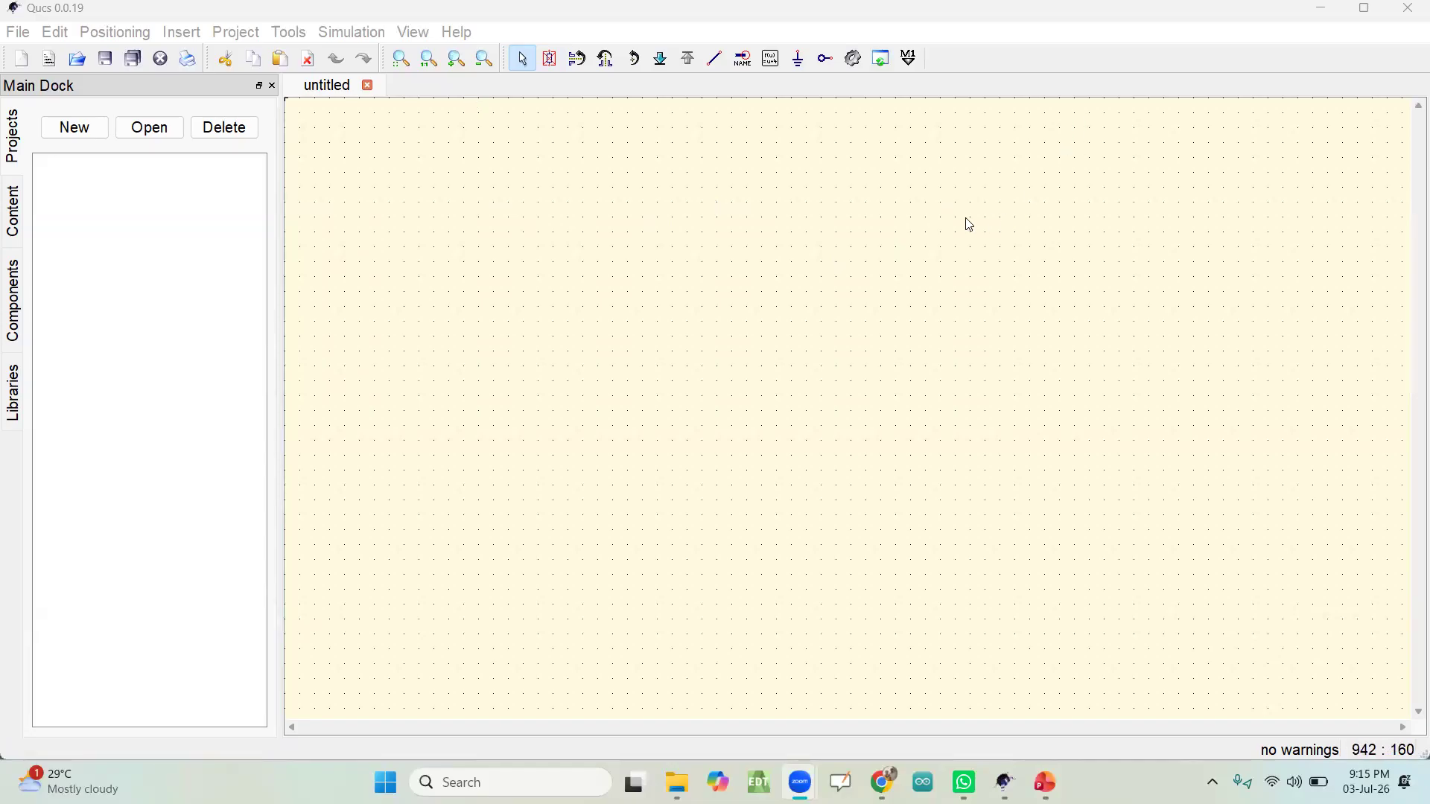
Step: Switch to Chrome, search Google for "qucs simulator 0.0.19 download" and open the SourceForge 0.0.19-snapshots files page
left_click(1327, 19)
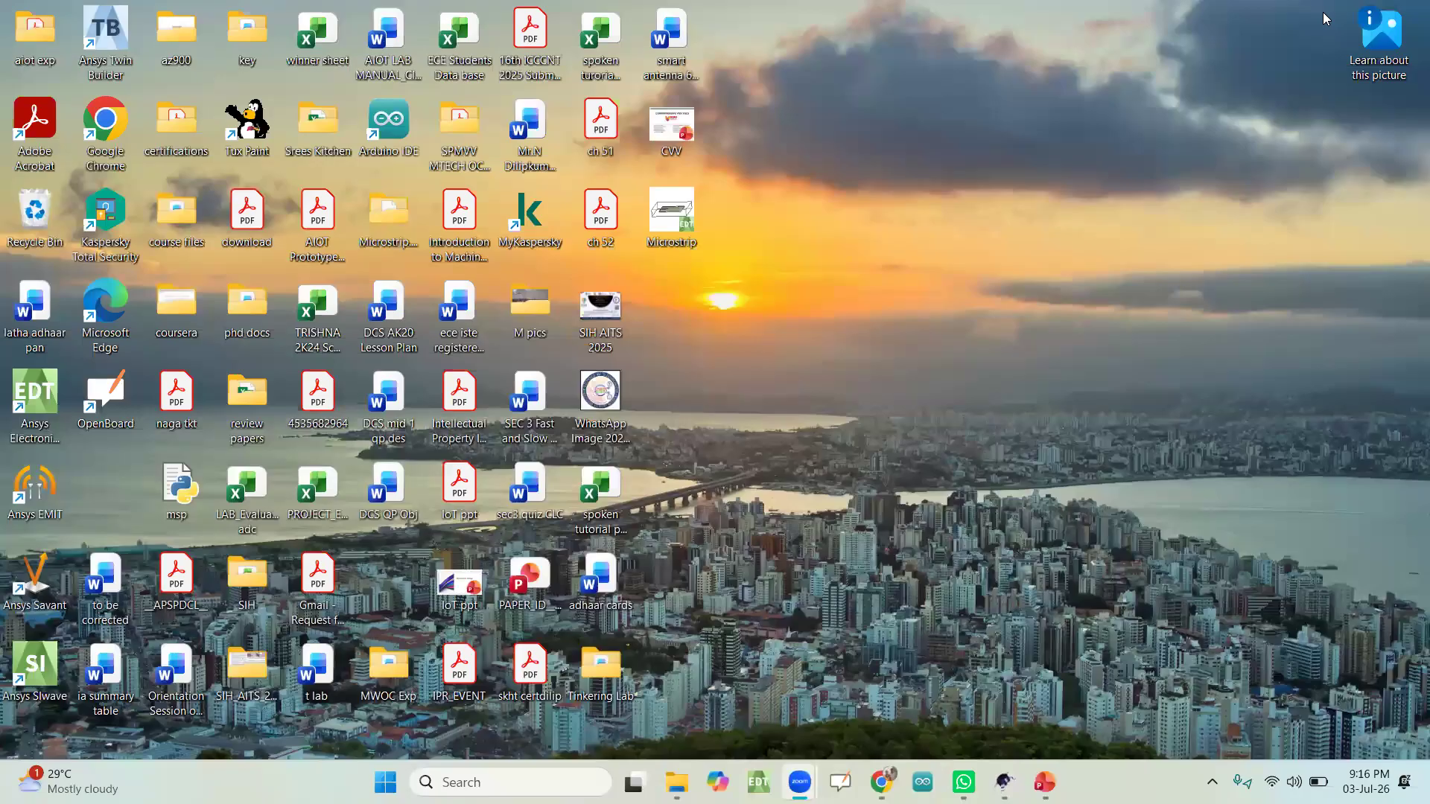
left_click(881, 781)
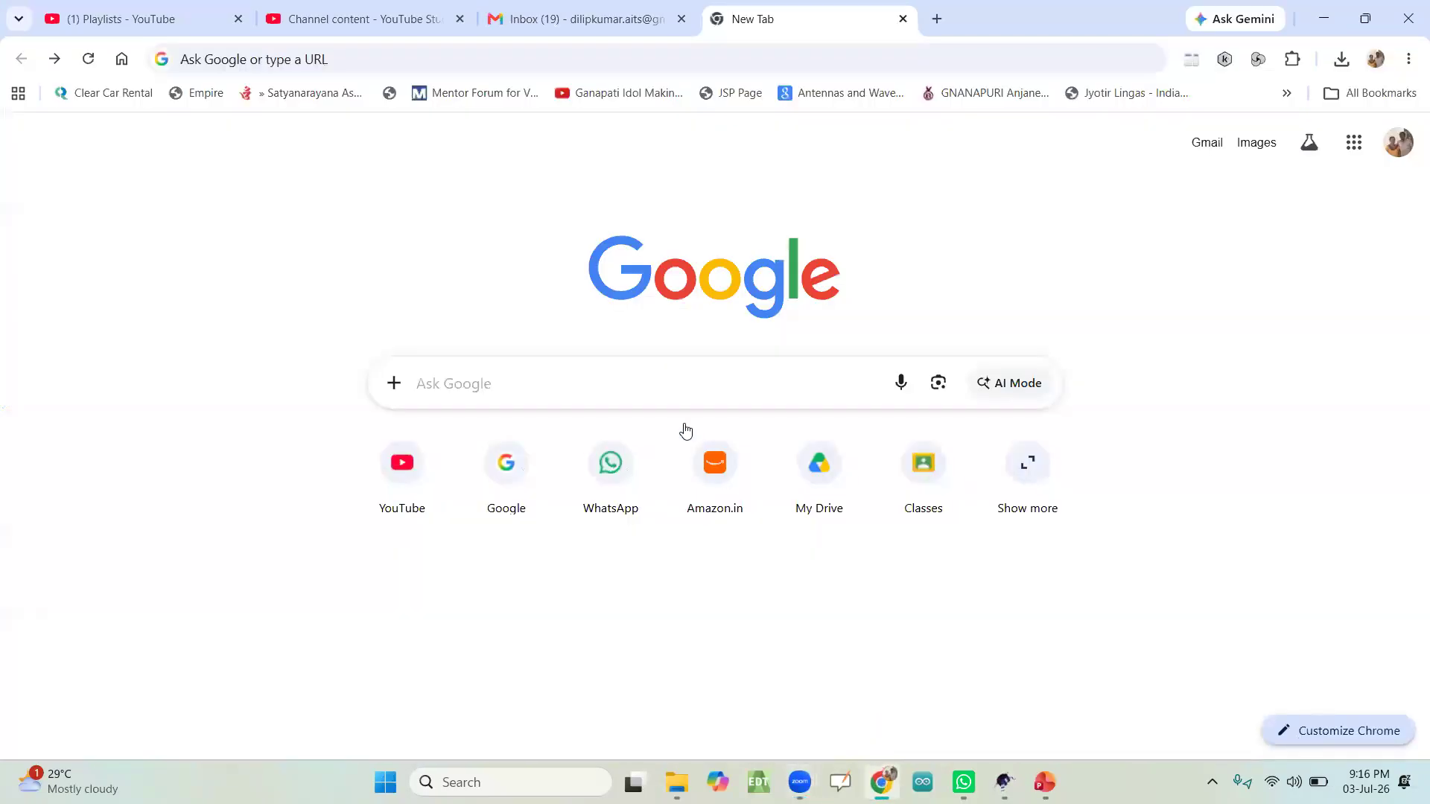
left_click(563, 376)
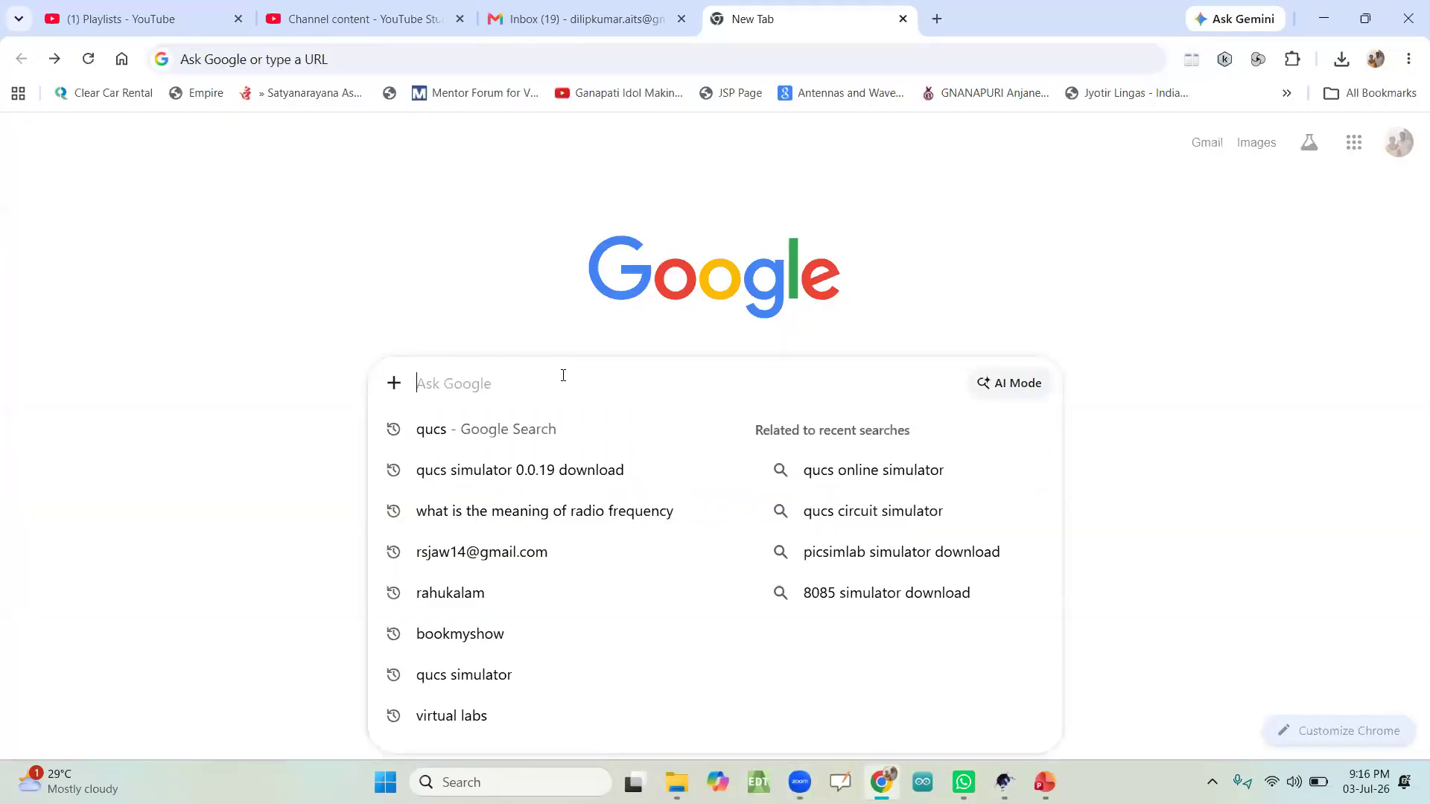
type("q")
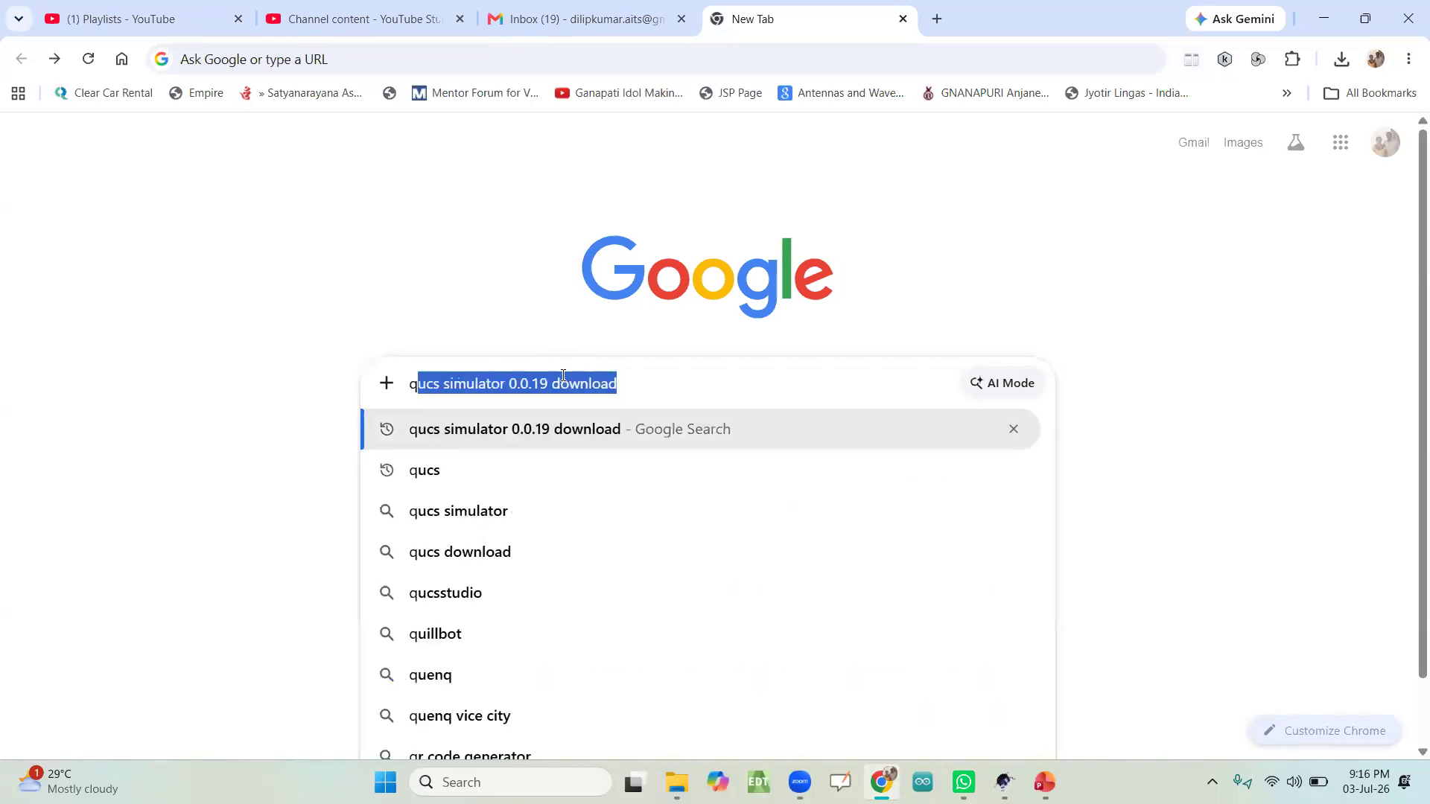
type("u")
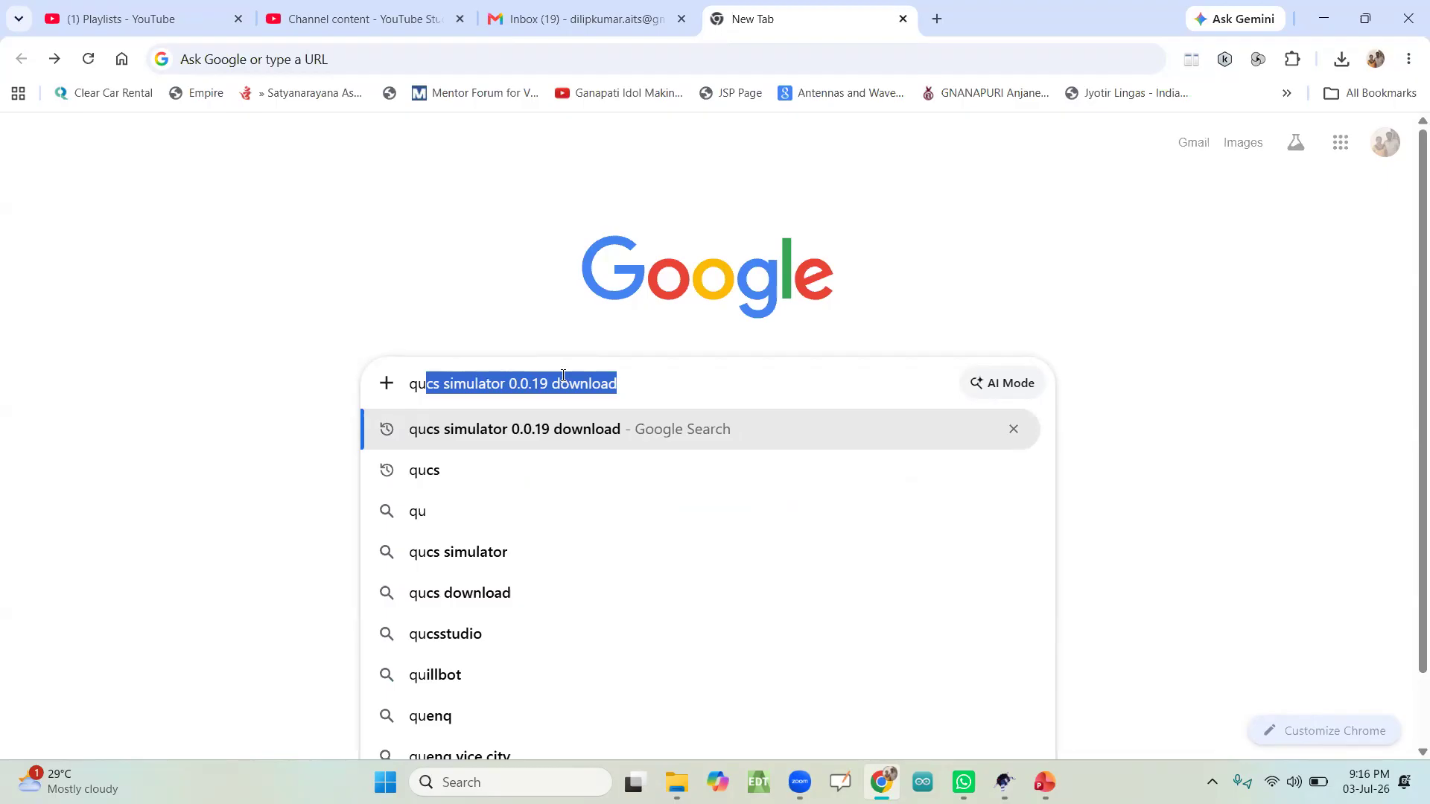
key("Right")
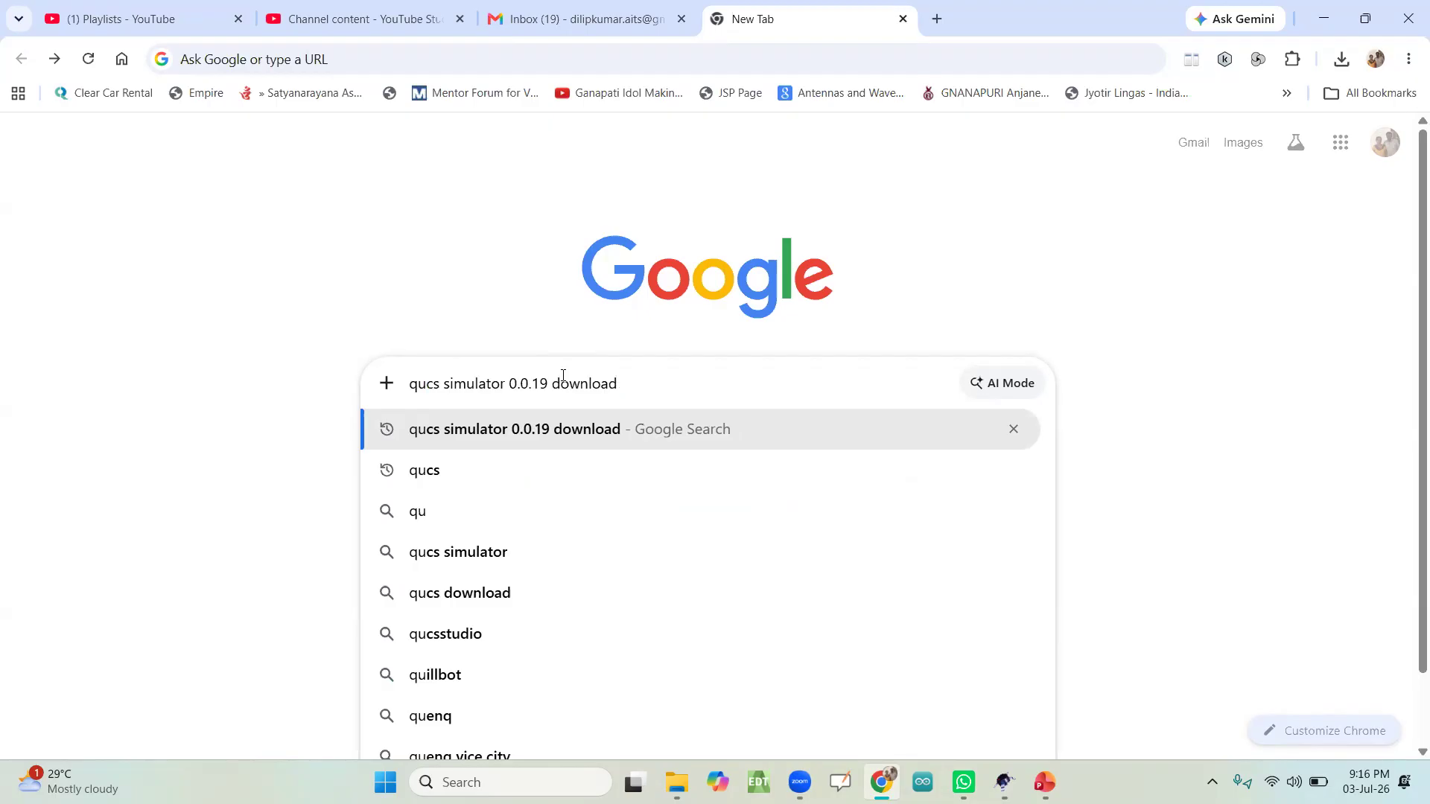
key("Return")
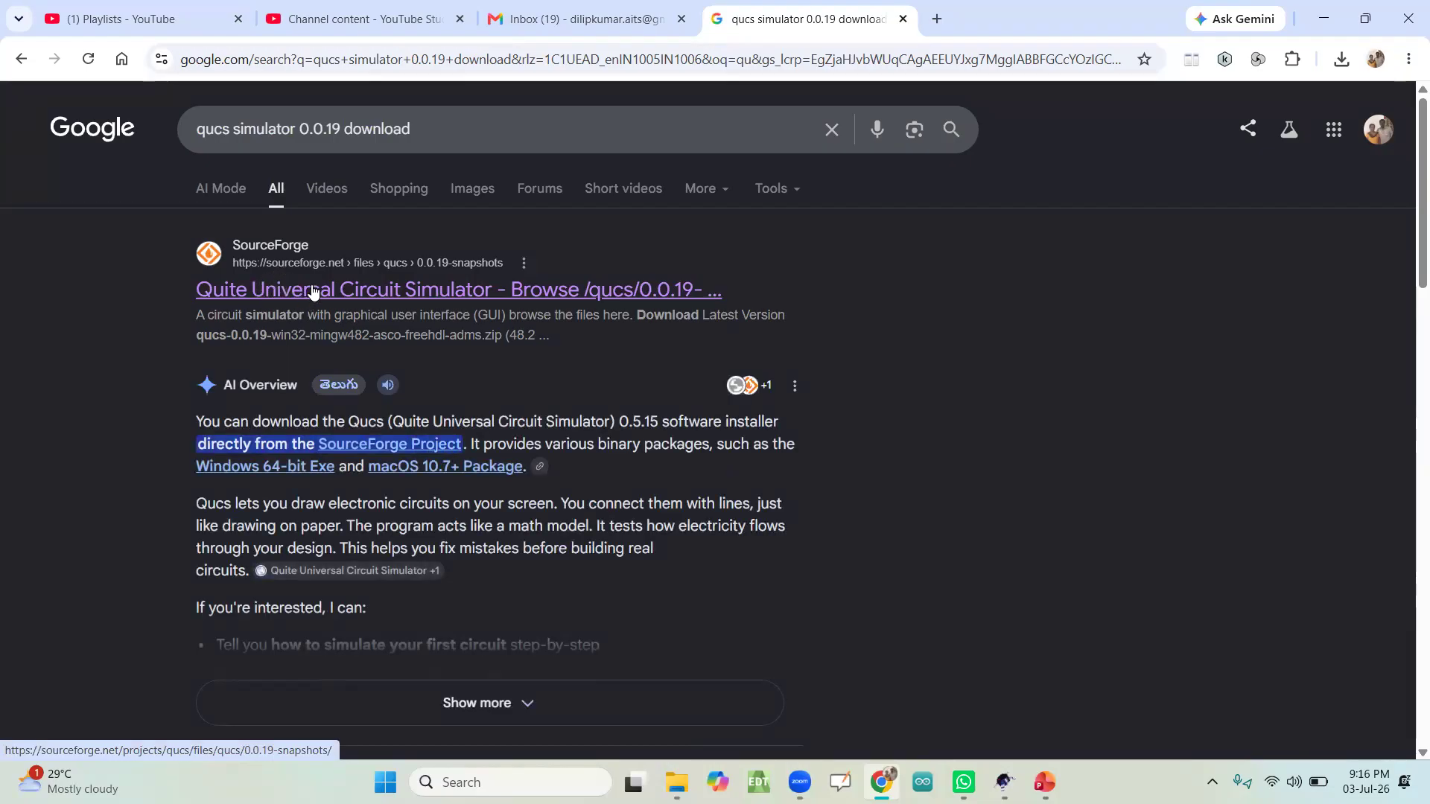
left_click(387, 294)
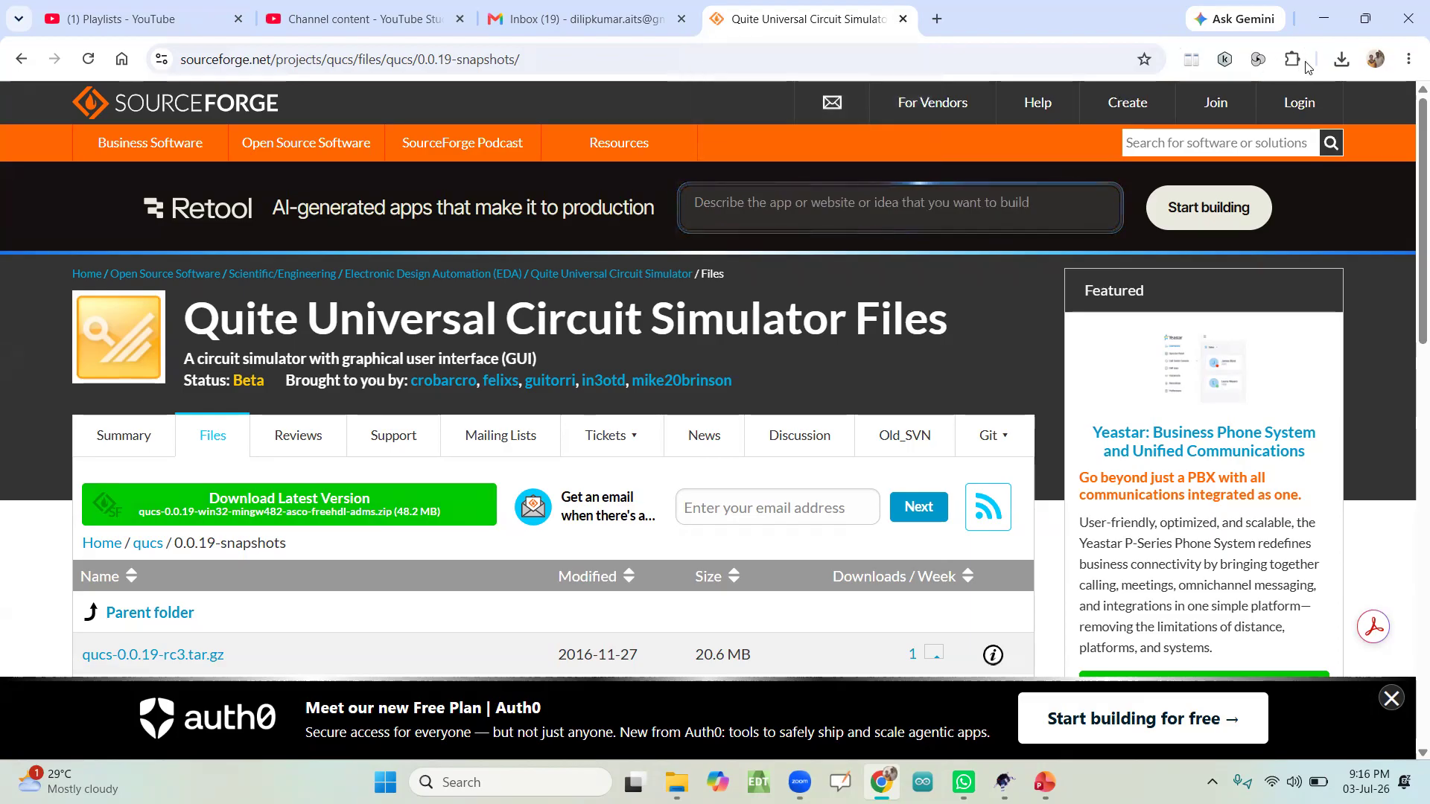
Step: Check the browser's full download history for the Qucs zip archive, return to the SourceForge page and minimize the browser
left_click(1341, 59)
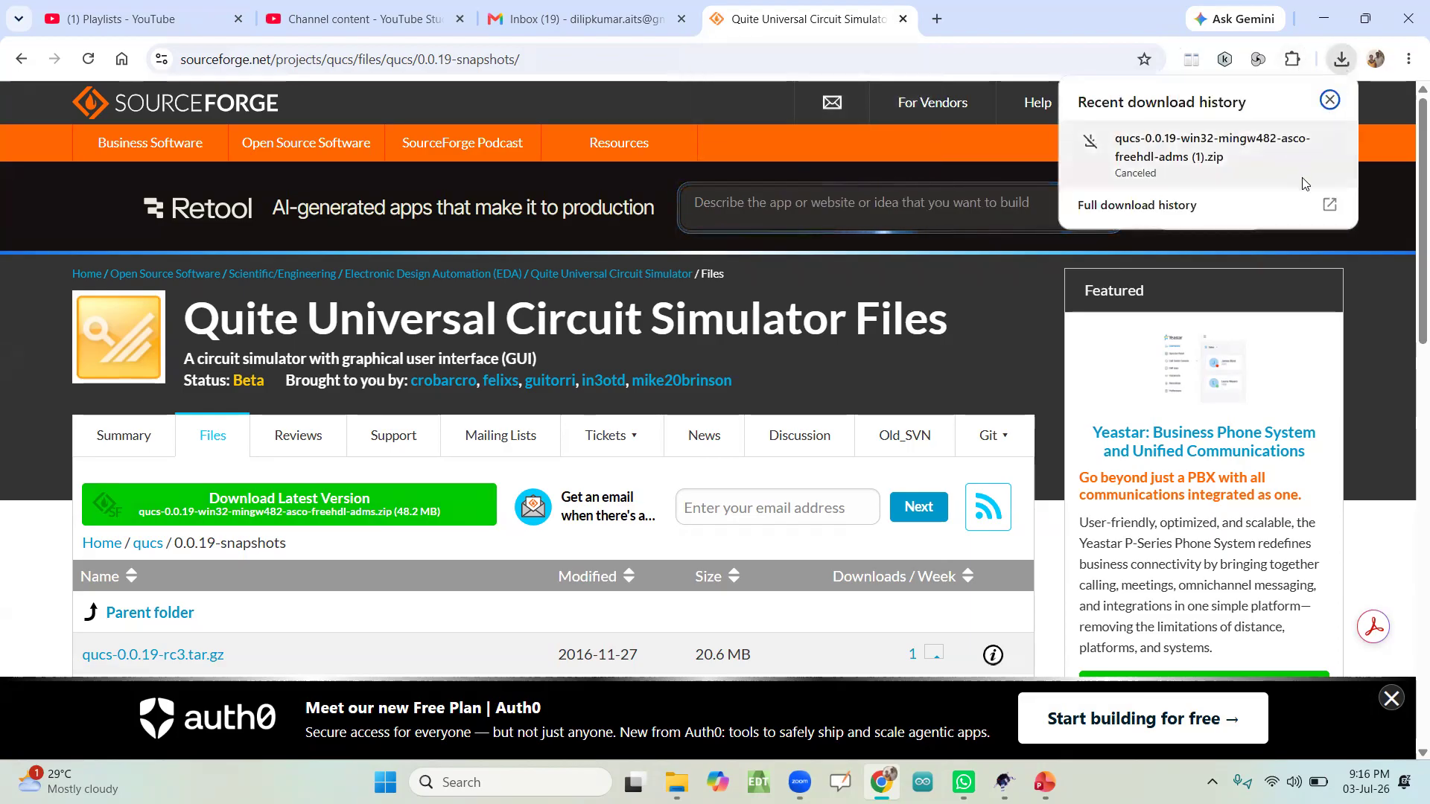
left_click(1300, 205)
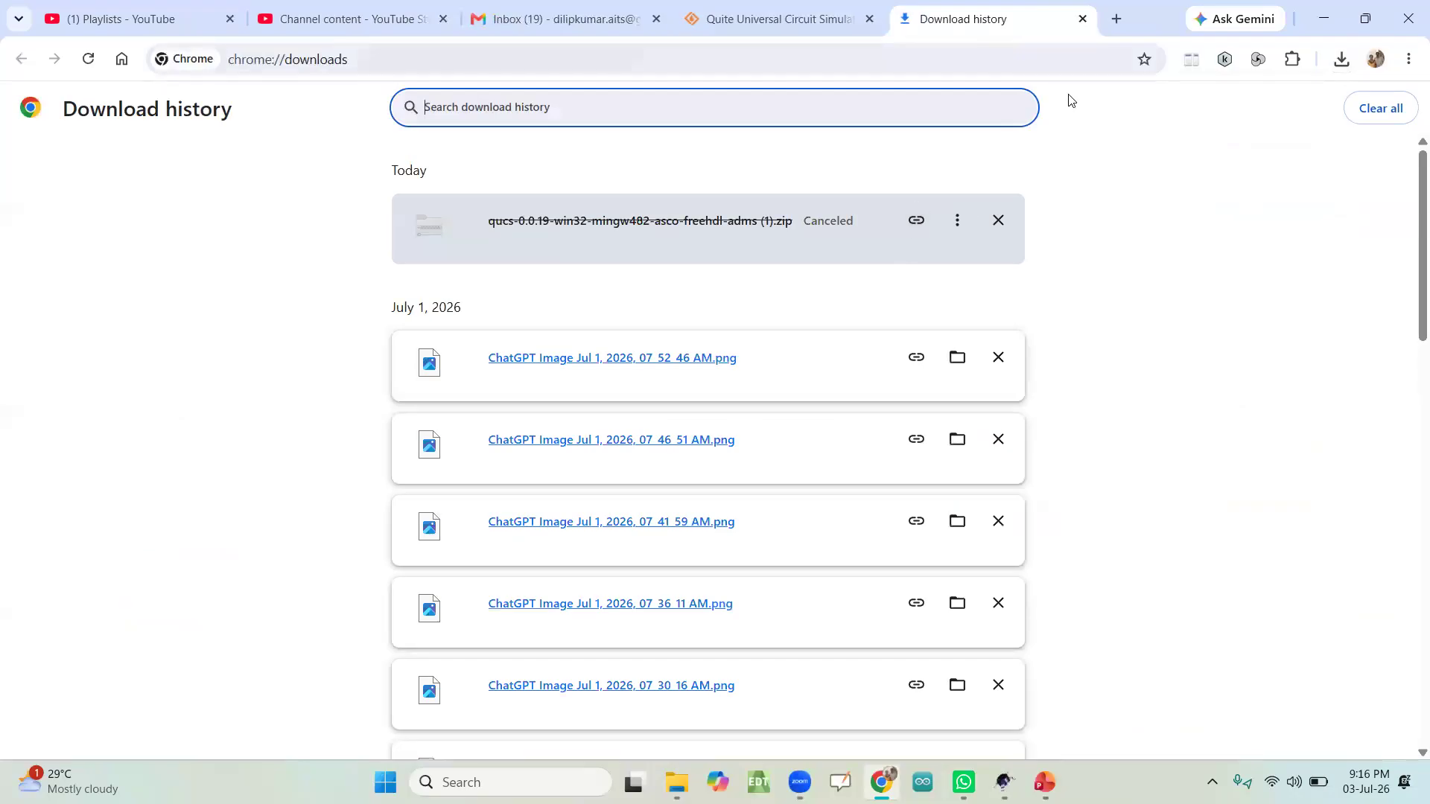
key("ctrl+shift+Tab")
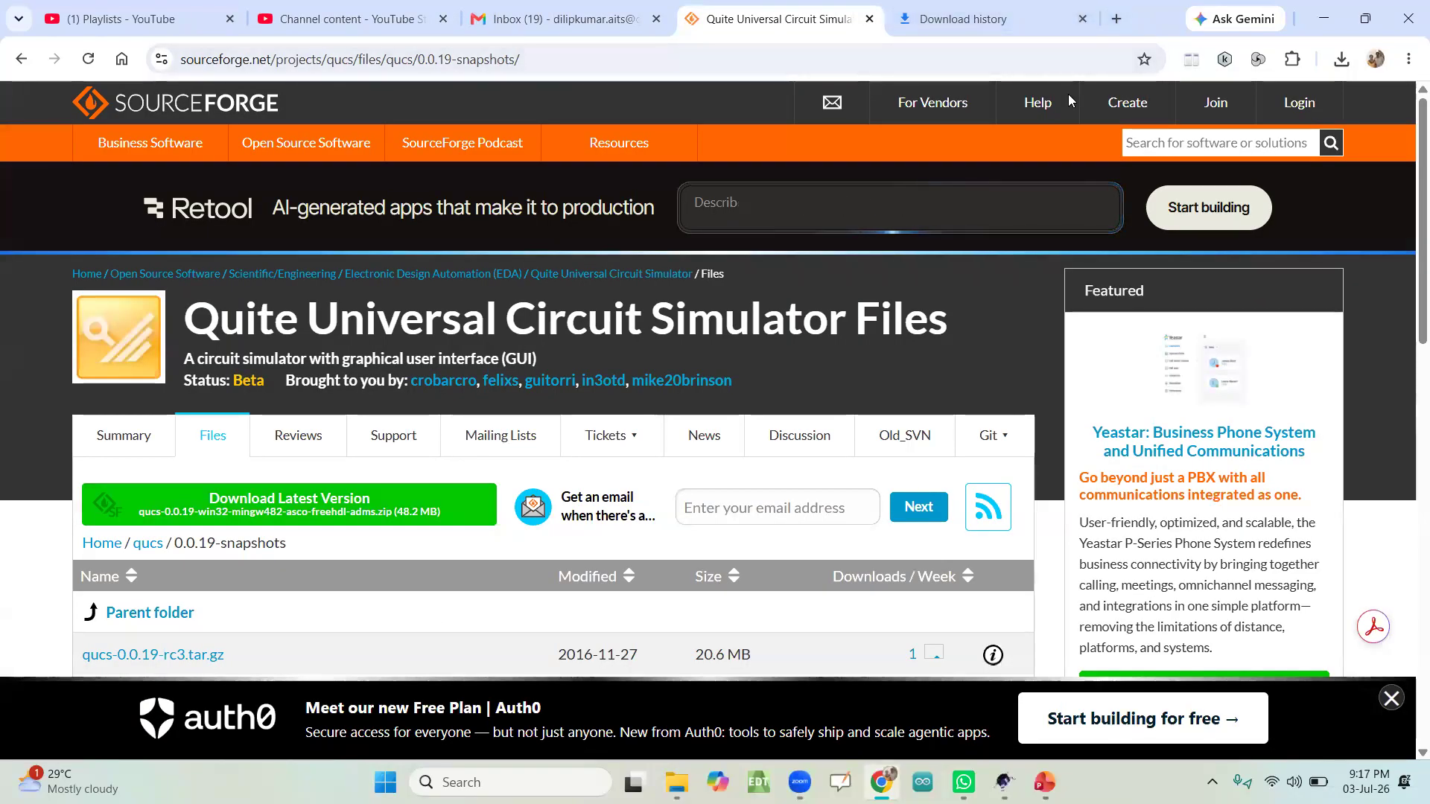
left_click(1329, 15)
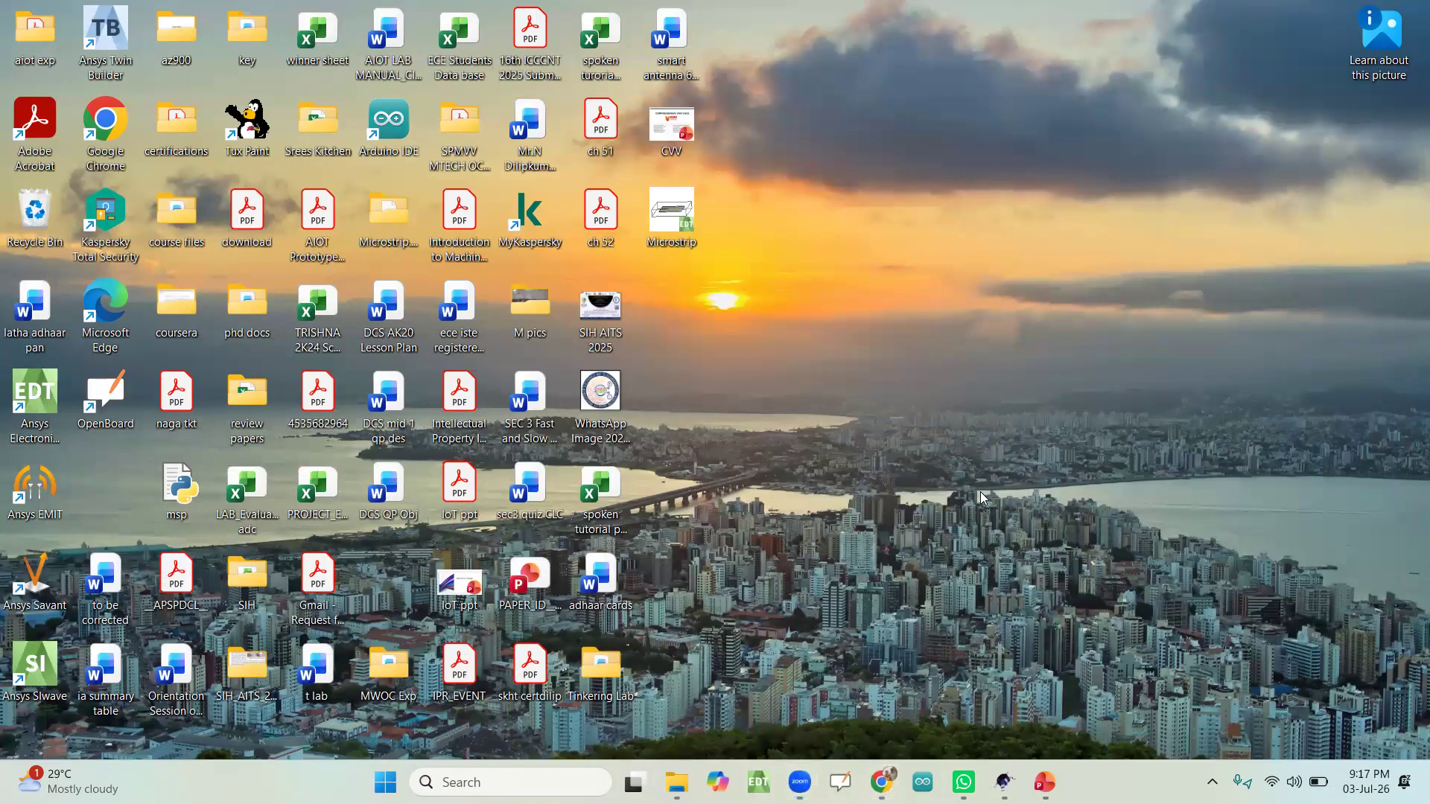
Step: Open the inner qucs-0.0.19-win32-mingw482-asco-freehdl-adms folder in File Explorer and run the qucs batch file to start Qucs
mouse_move(678, 776)
key("super+d")
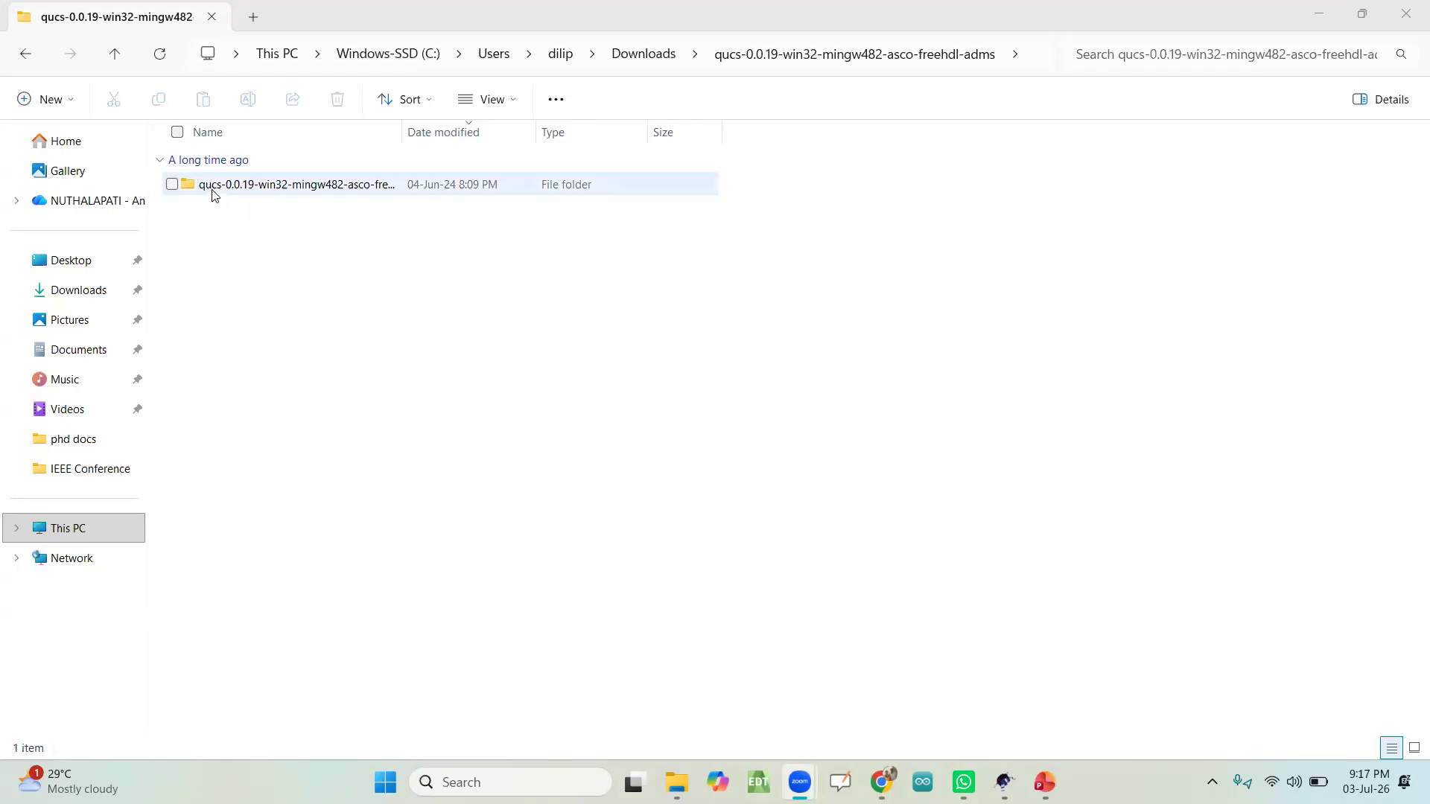
double_click(268, 191)
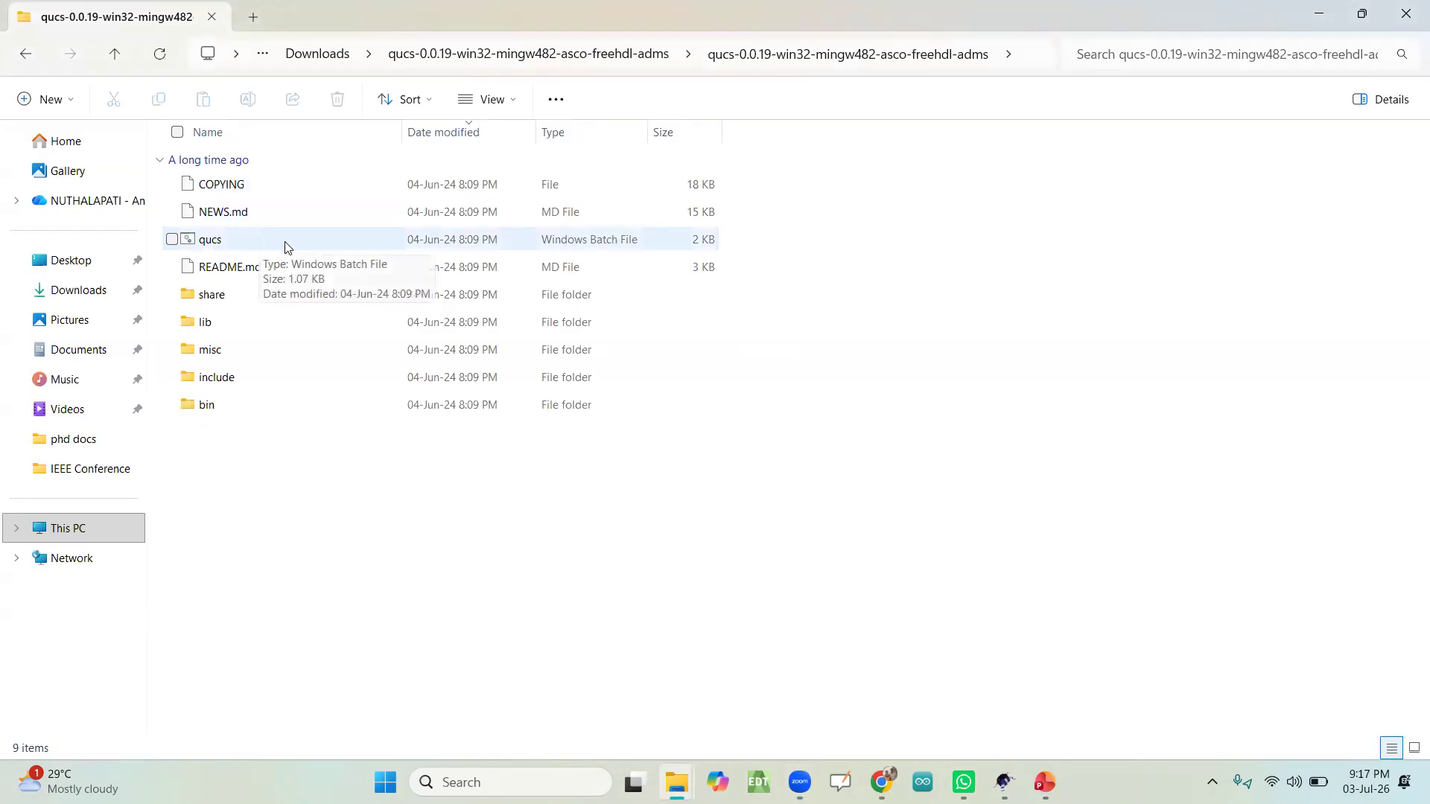
double_click(360, 247)
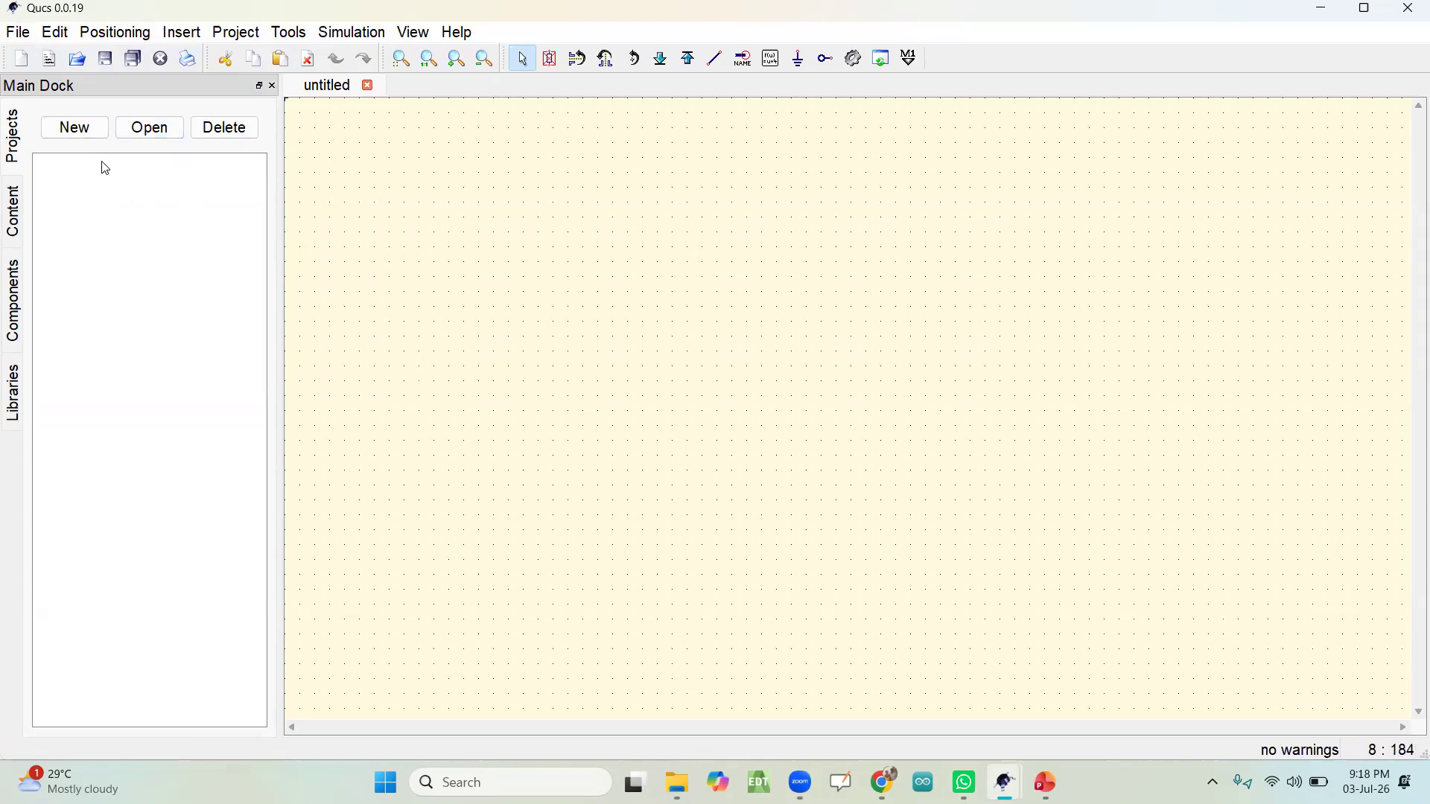
Step: Create a new project named project1 and open project1_prj from the project list
left_click(75, 128)
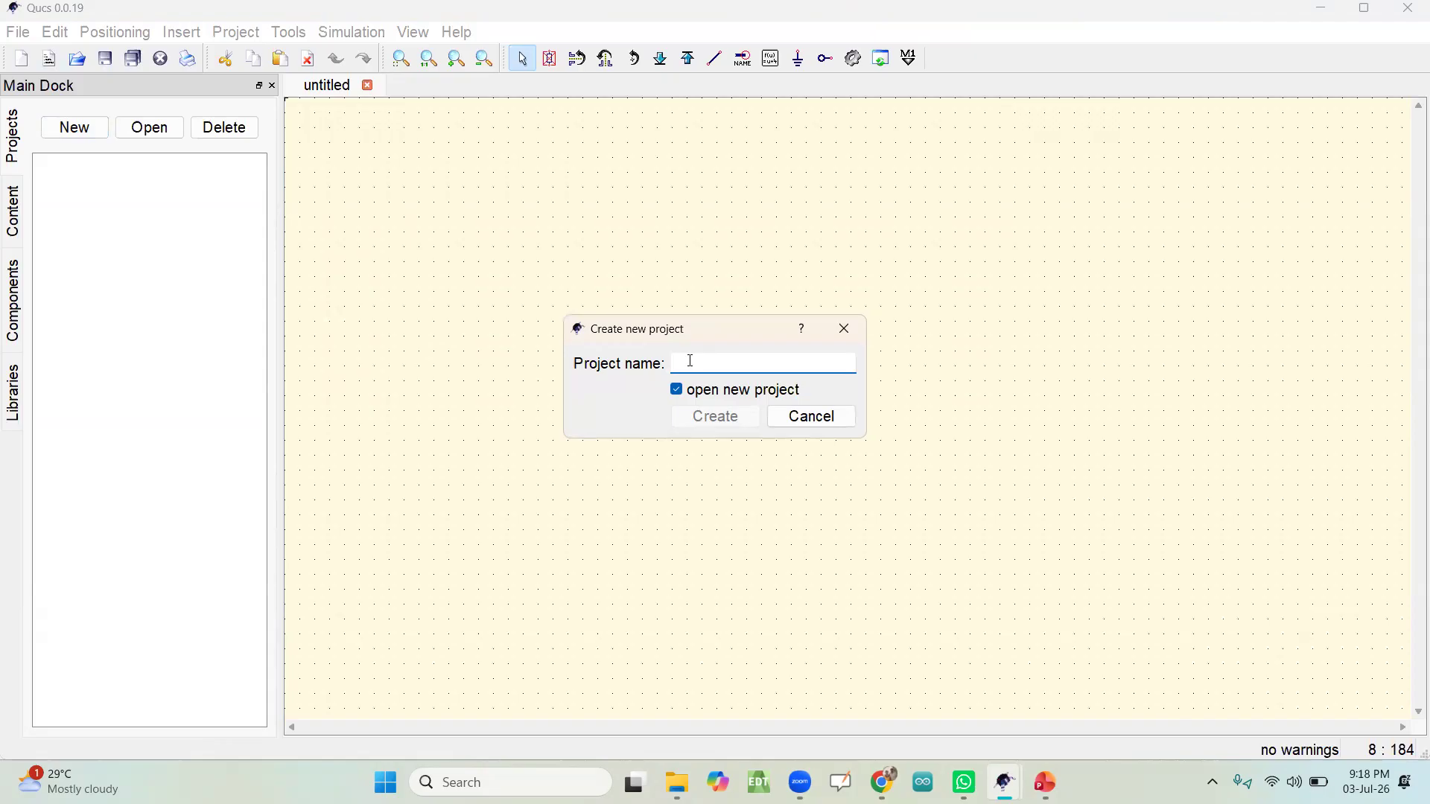
type("proje")
left_click(713, 429)
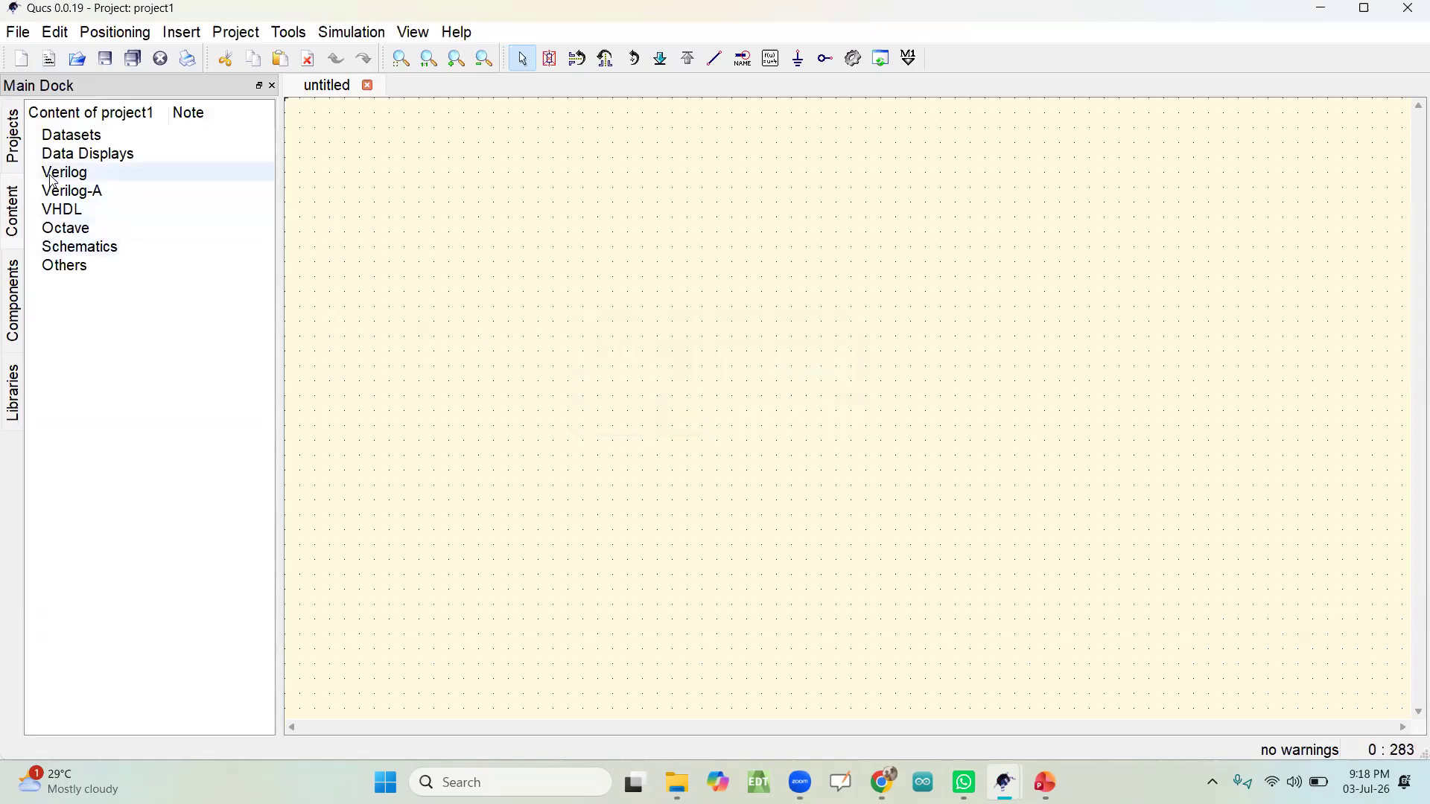
left_click(13, 153)
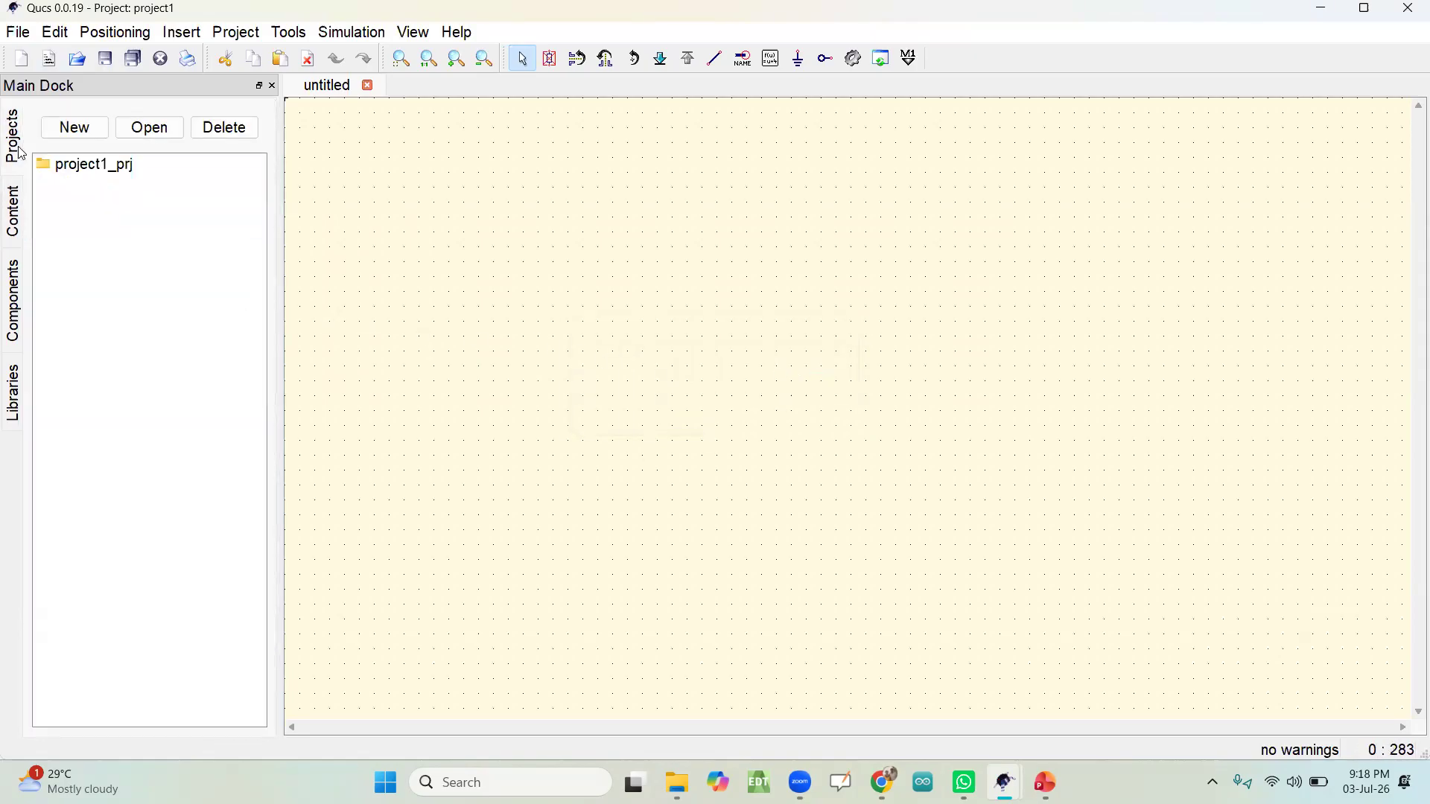
left_click(79, 171)
double_click(80, 171)
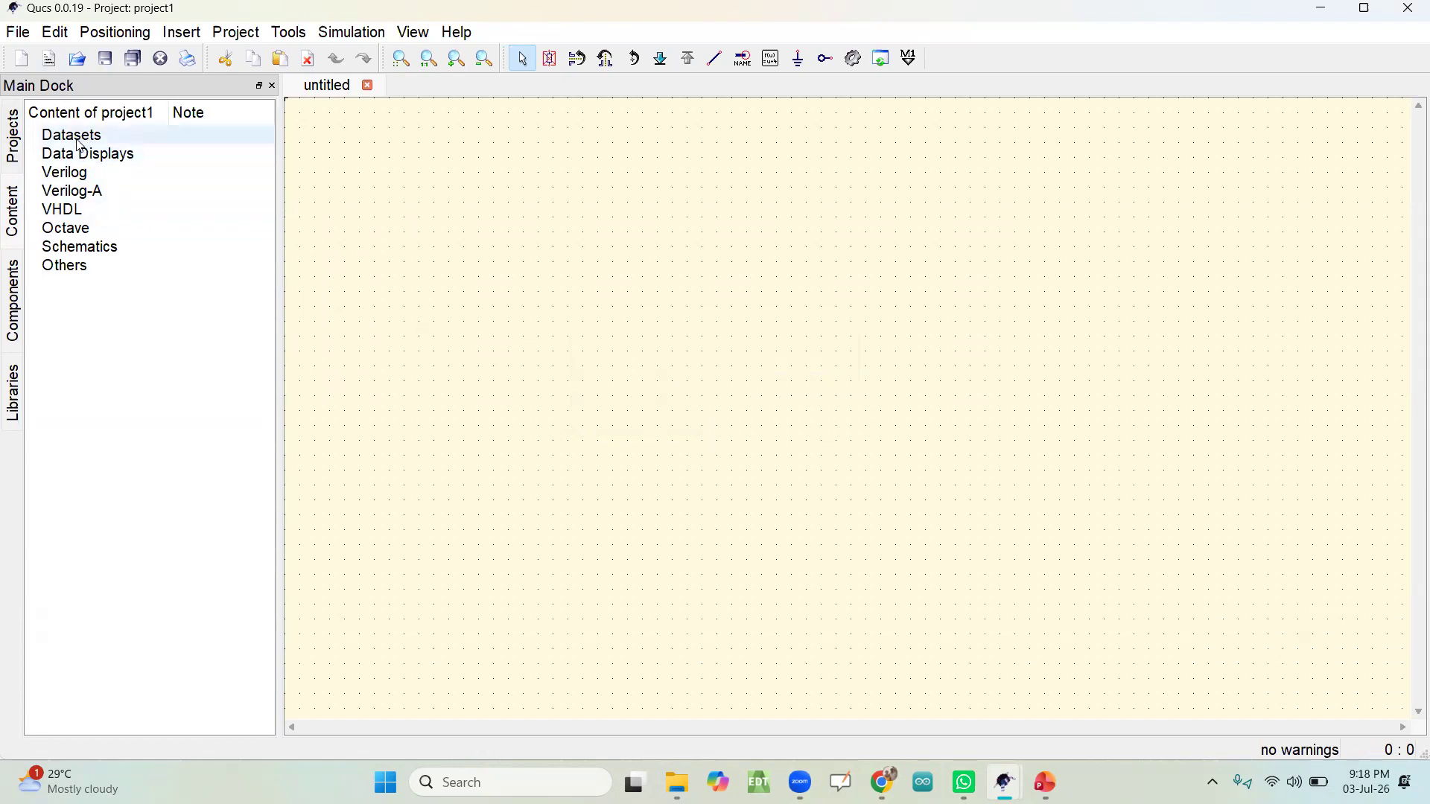
Step: Look over the project list and project contents, and examine the lumped components in the component library
left_click(14, 139)
left_click(13, 208)
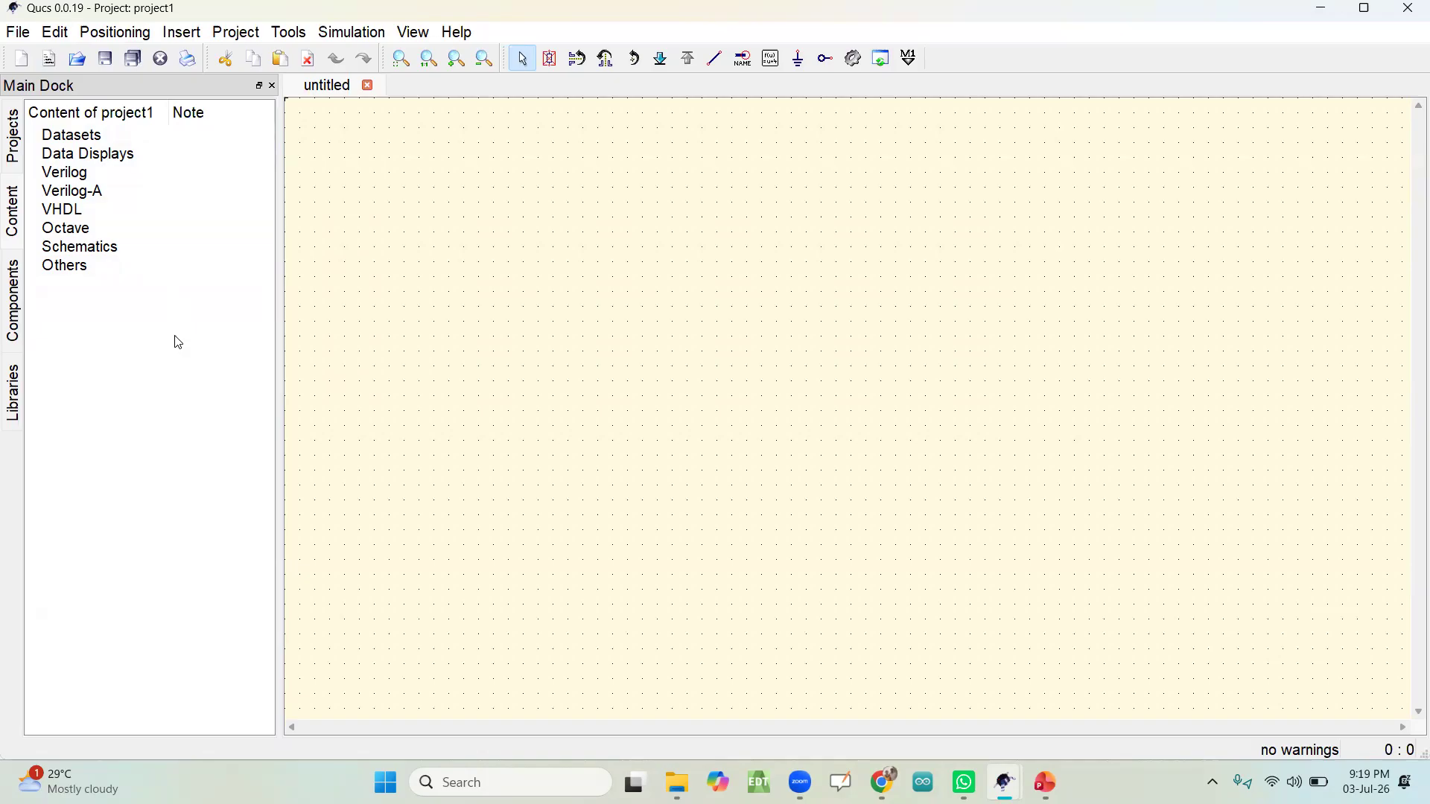
left_click(20, 300)
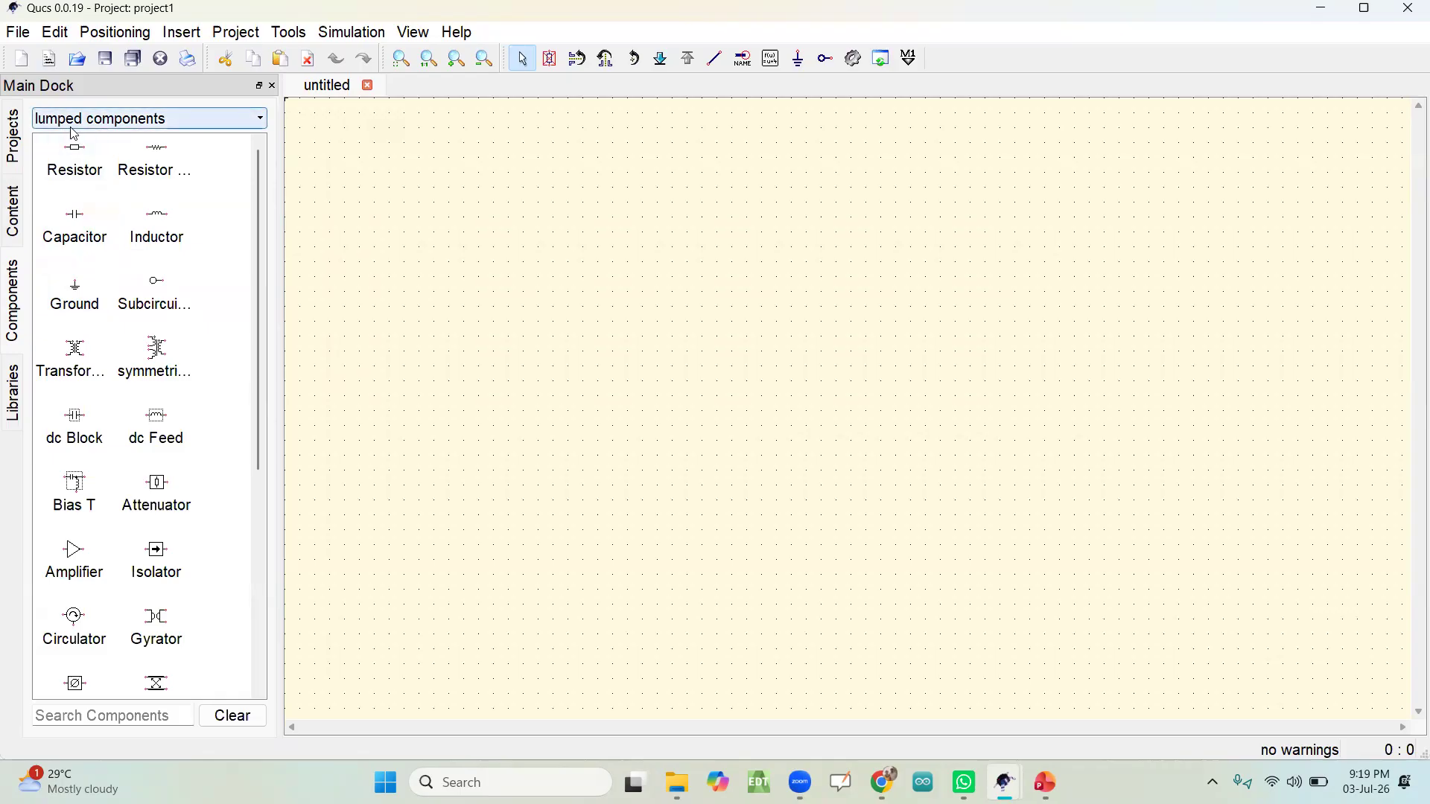
left_click(201, 119)
left_click(198, 117)
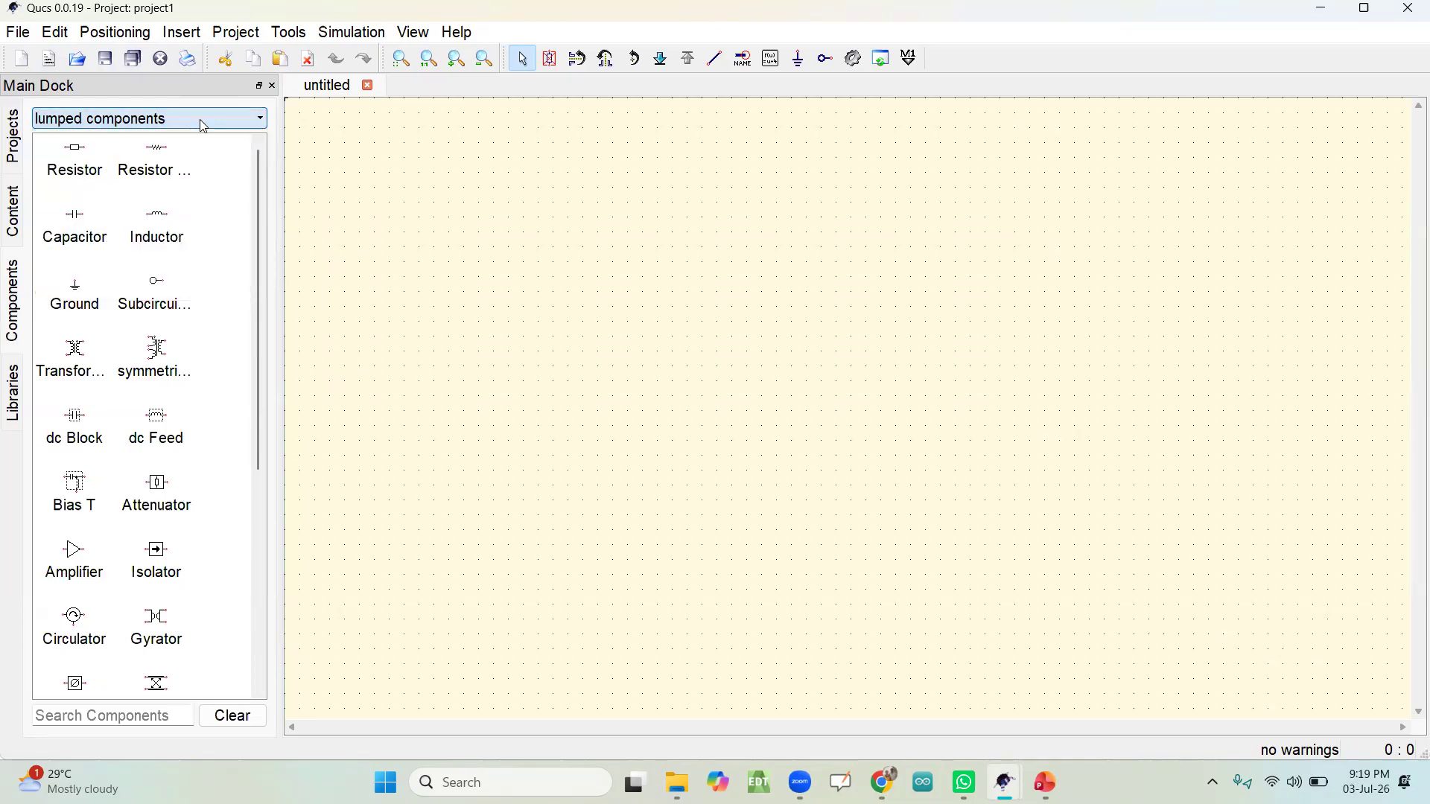
left_click(200, 120)
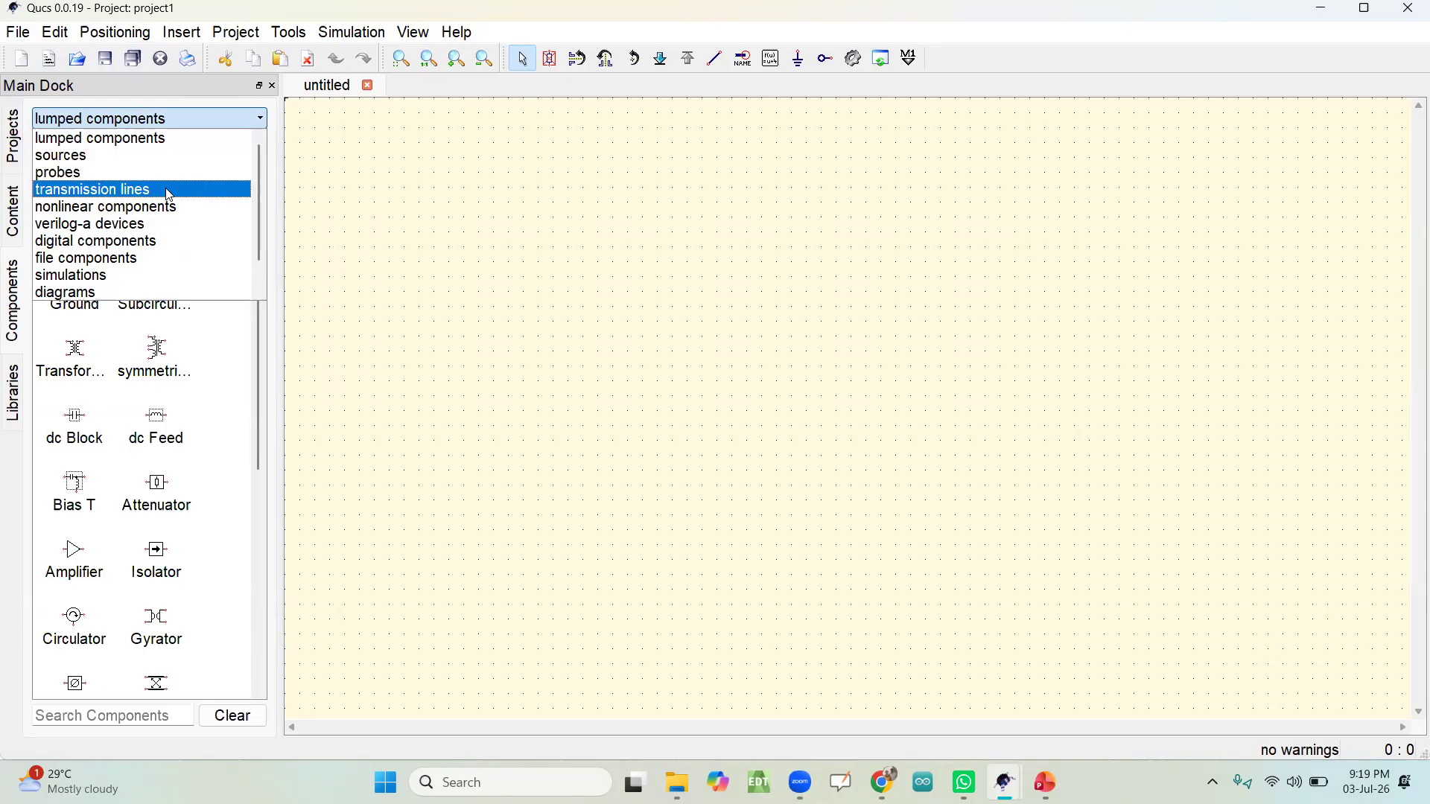
left_click(140, 143)
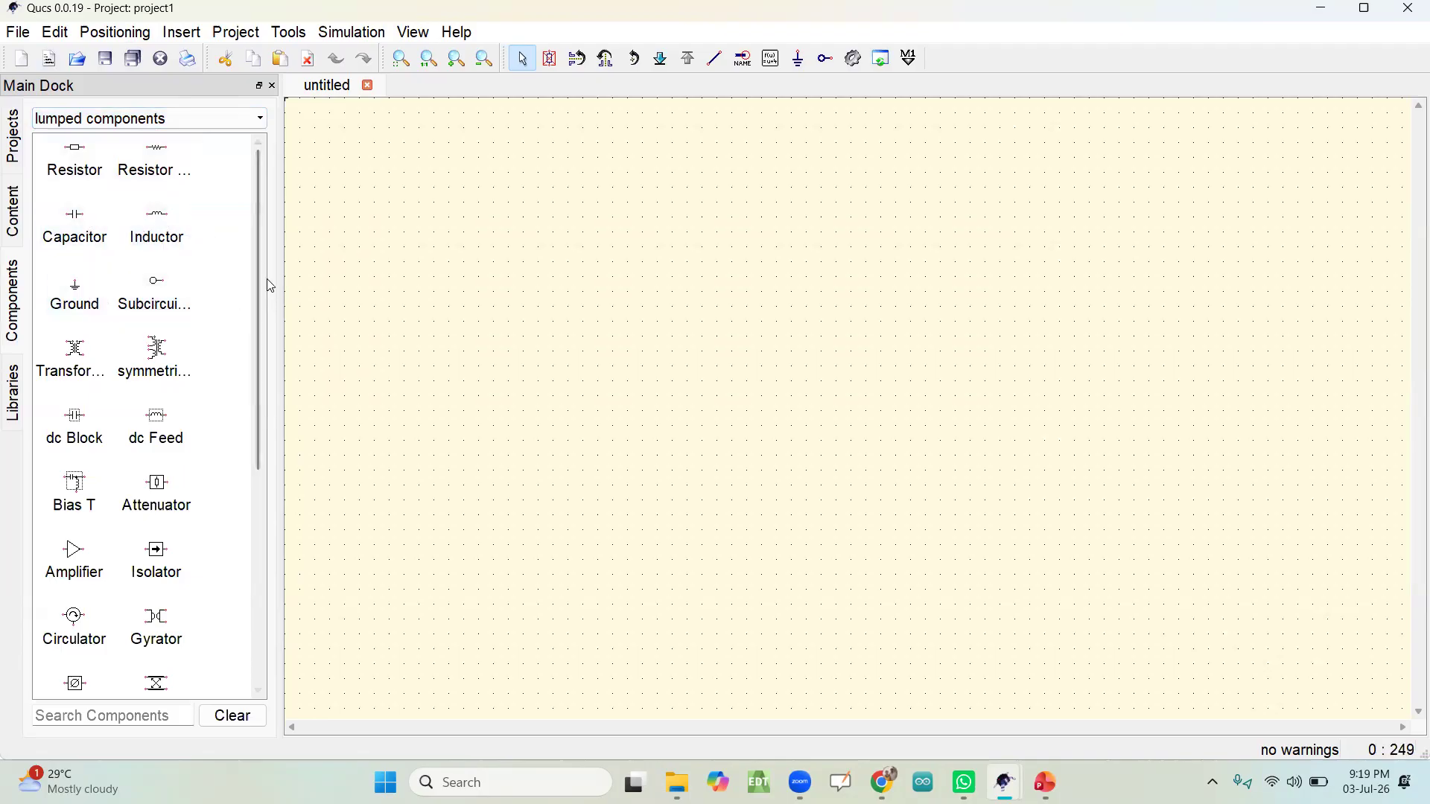
left_click_drag(259, 279, 276, 238)
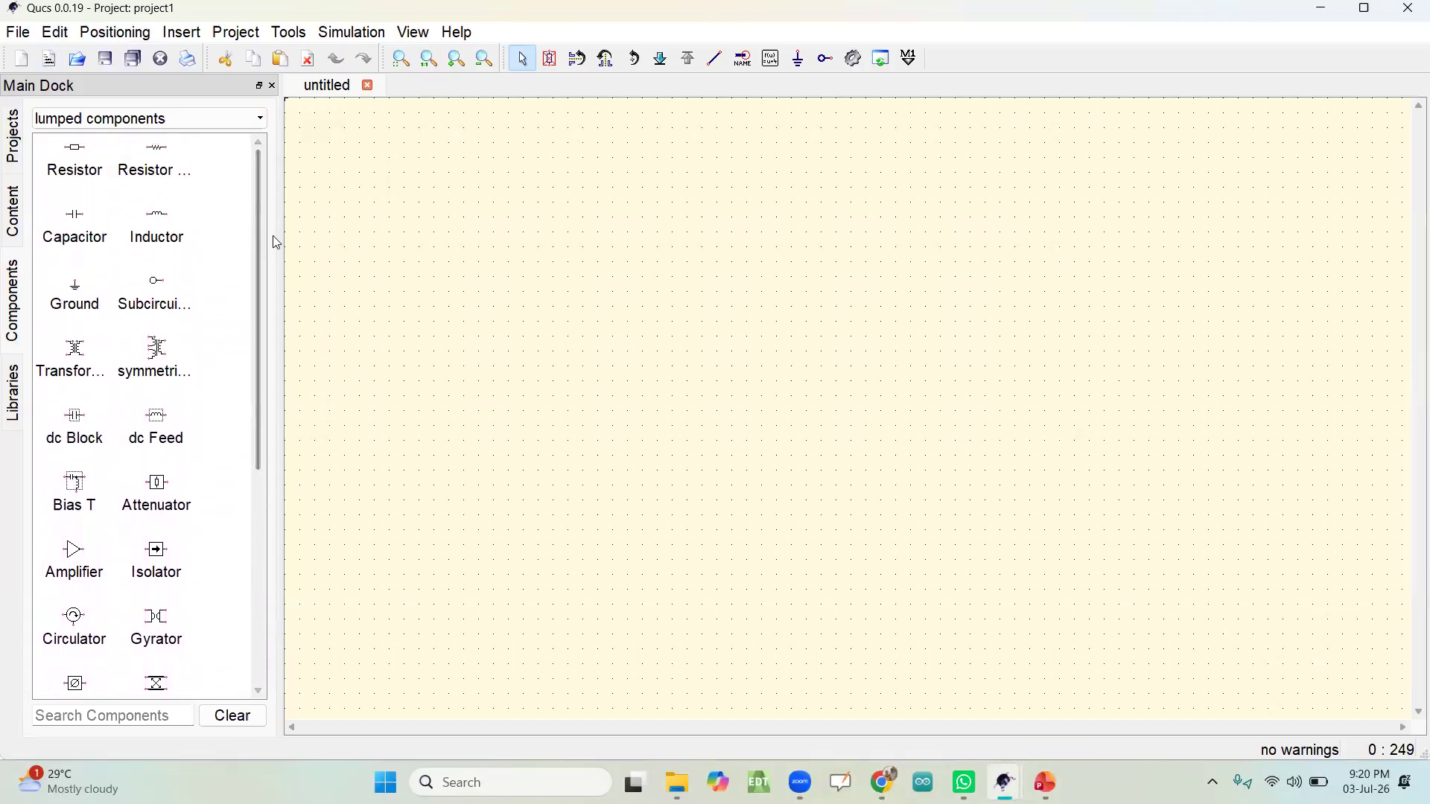
Step: Place one Power Source from the sources category in the upper middle of the schematic
left_click(176, 118)
left_click(87, 156)
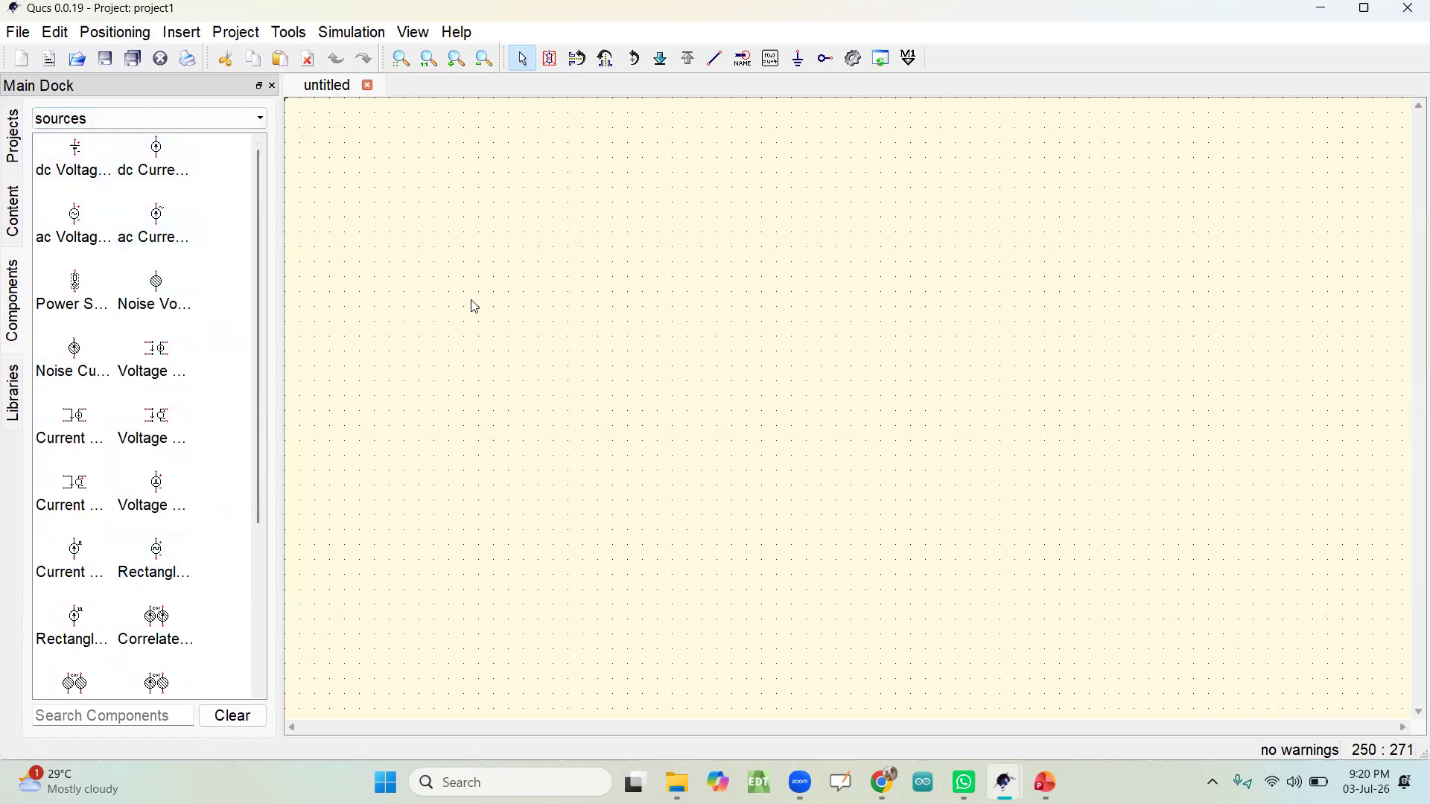
left_click(78, 294)
left_click(658, 298)
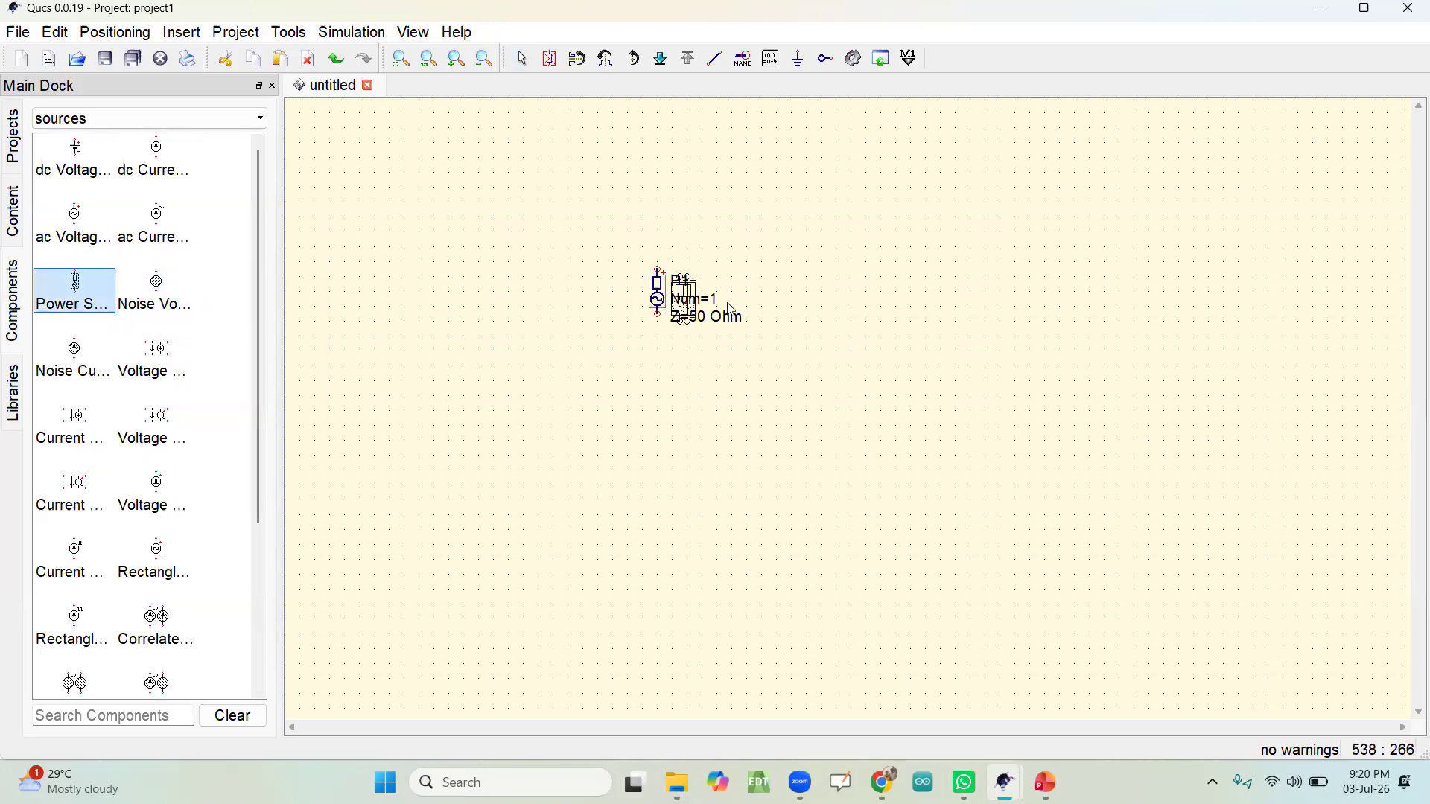
key("Escape")
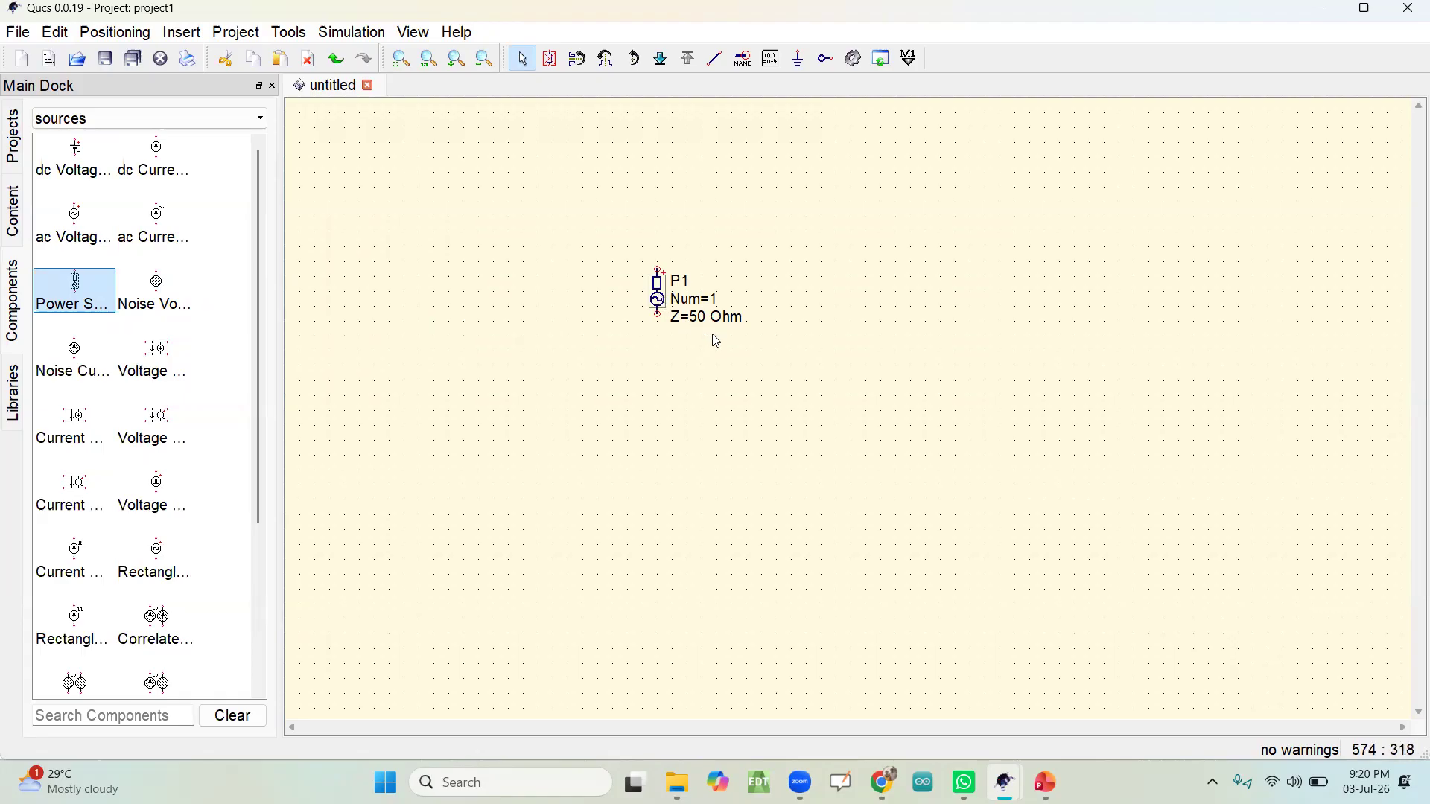
Step: Examine the name, port number and port impedance in the power source P1's properties, and accept them without edits
left_click(662, 305)
double_click(662, 305)
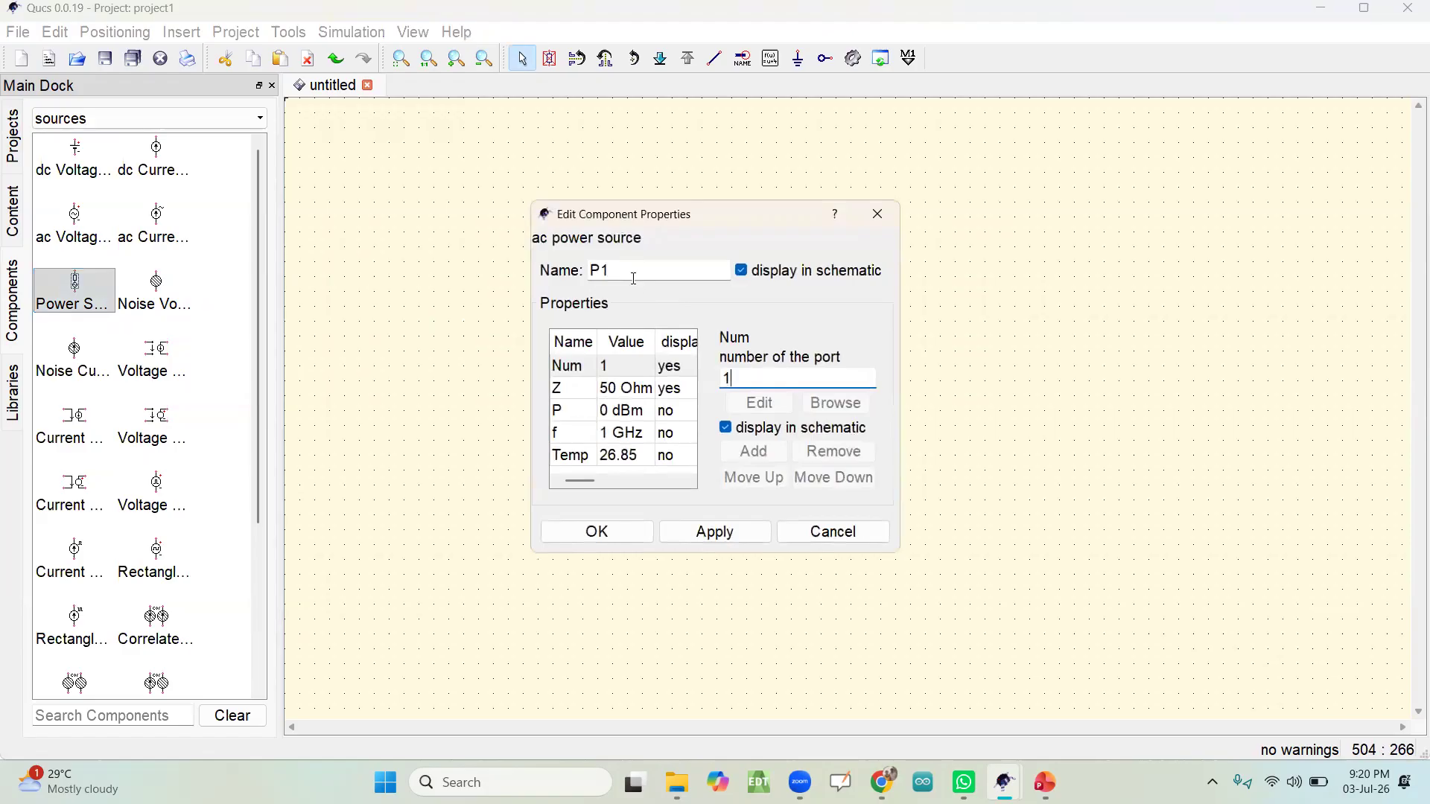
left_click_drag(724, 214, 1039, 197)
left_click(981, 252)
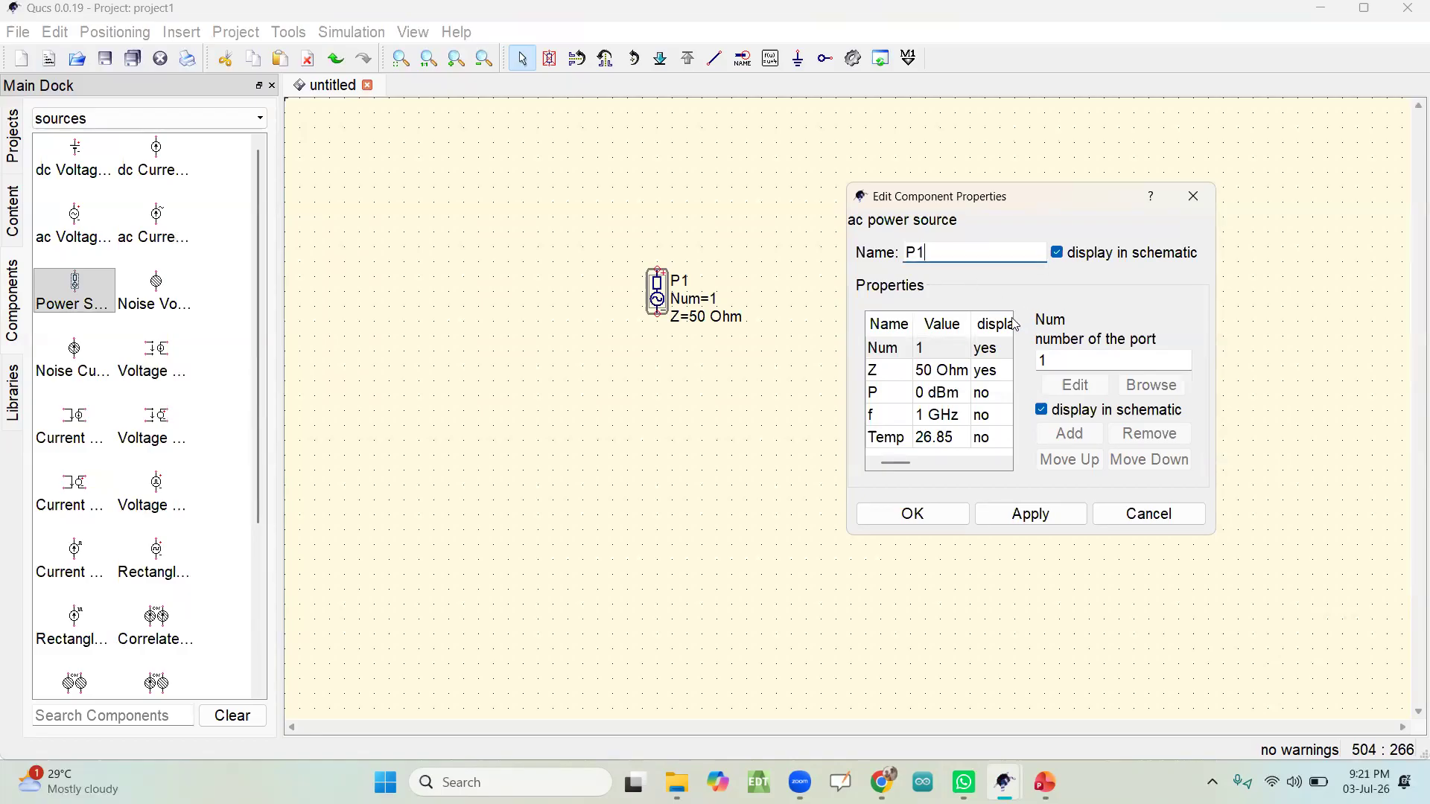
left_click(942, 379)
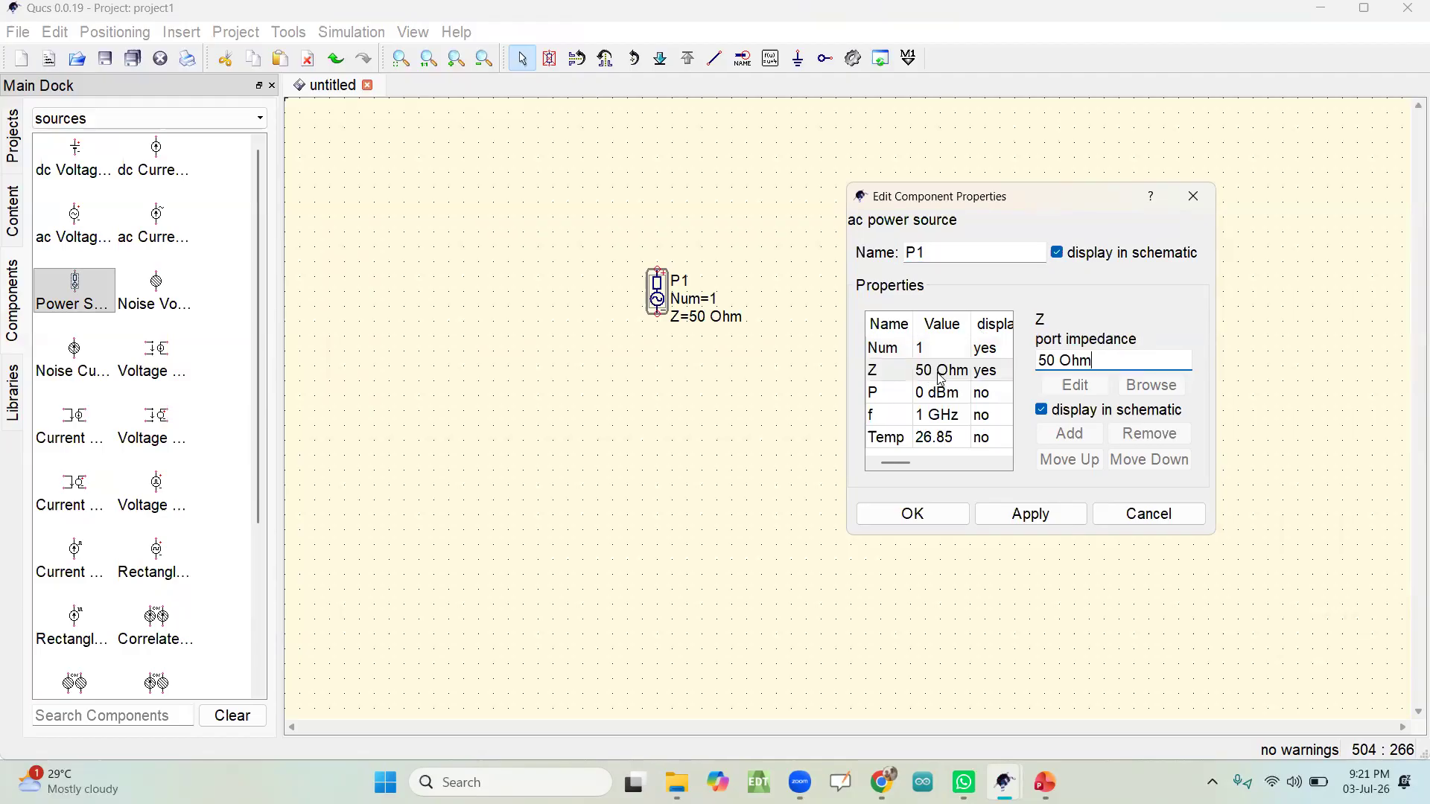
left_click(1058, 361)
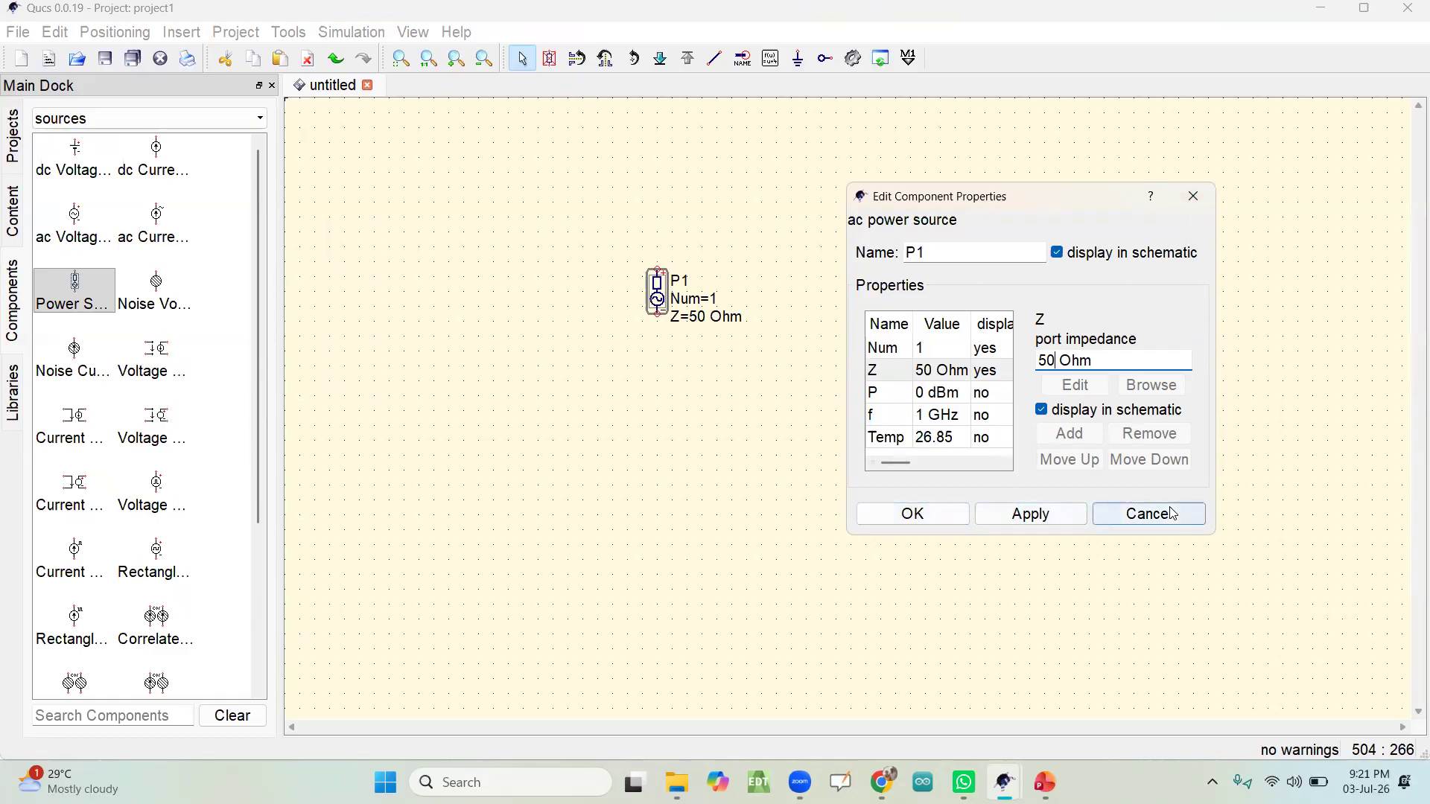
left_click(1193, 196)
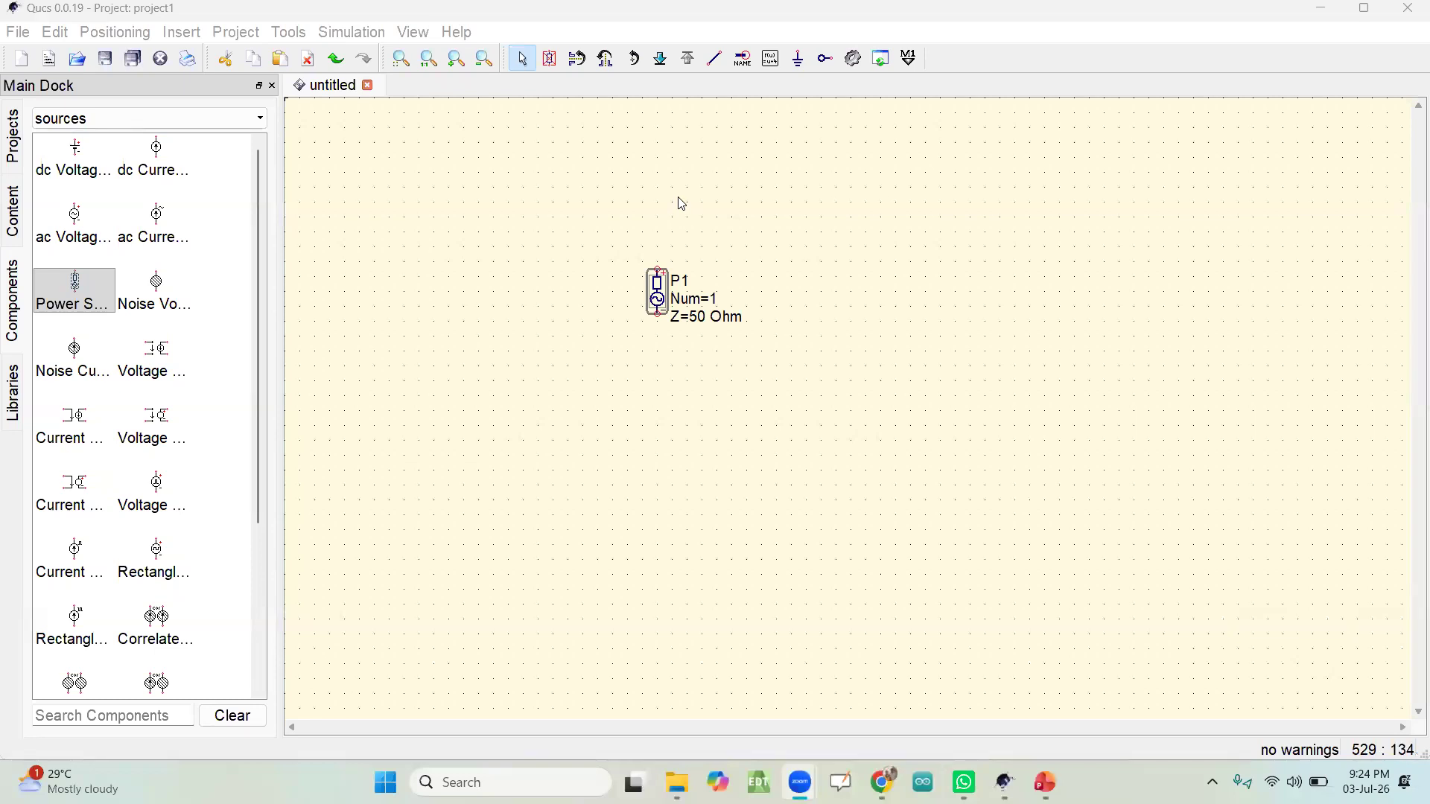
double_click(660, 302)
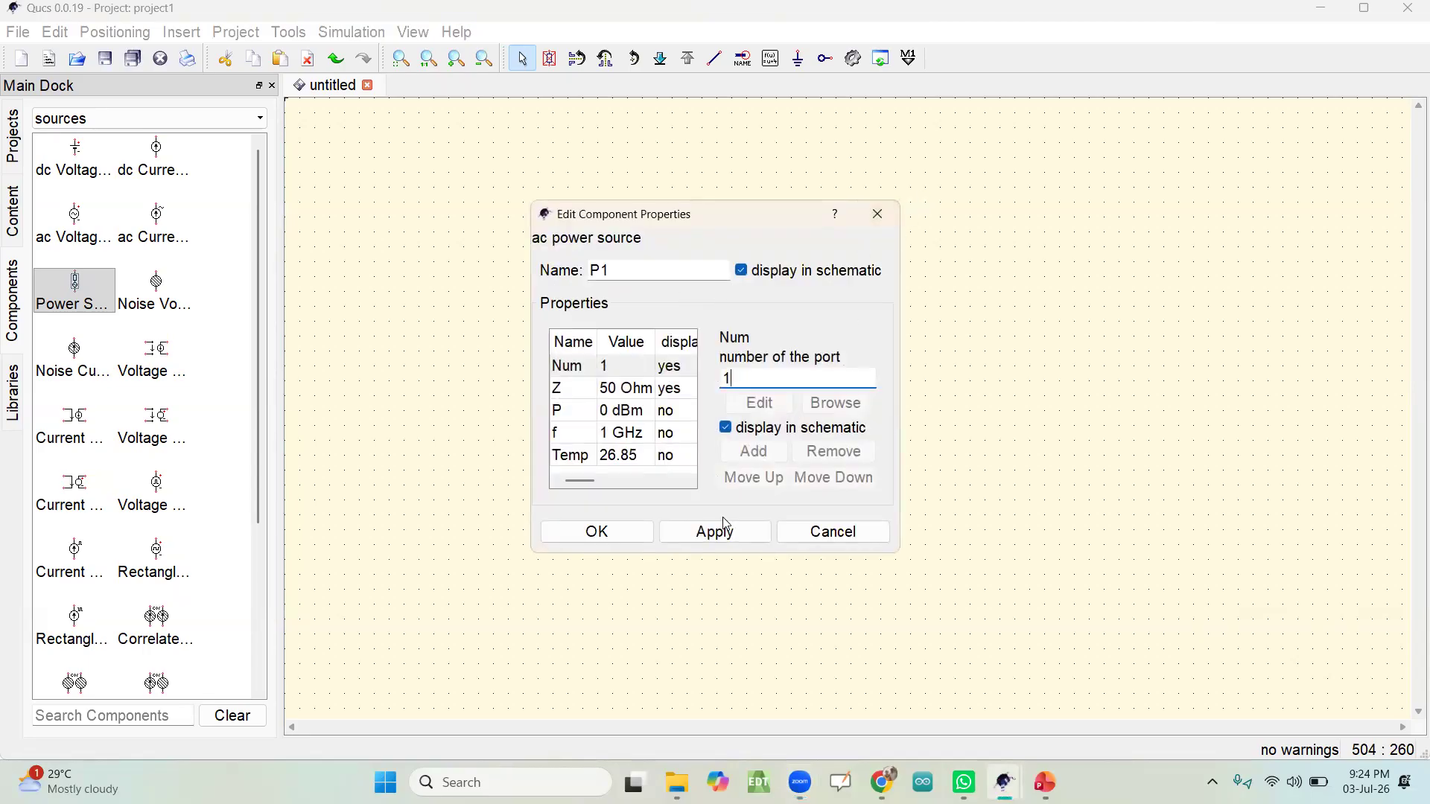
left_click(668, 533)
left_click(617, 531)
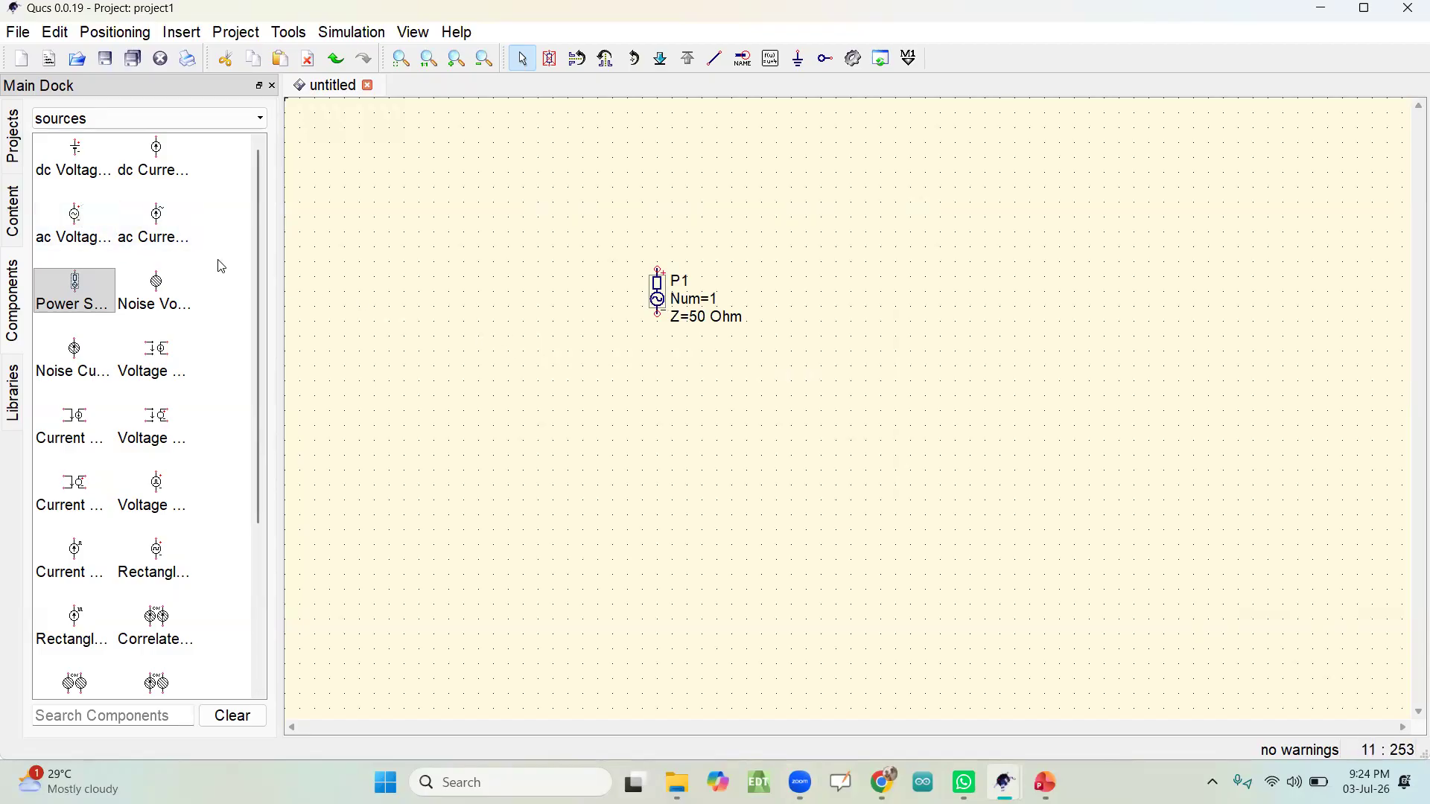
Step: Look through the remaining sources, and place one current probe from the probes category to the right of power source P1
left_click_drag(257, 236, 239, 402)
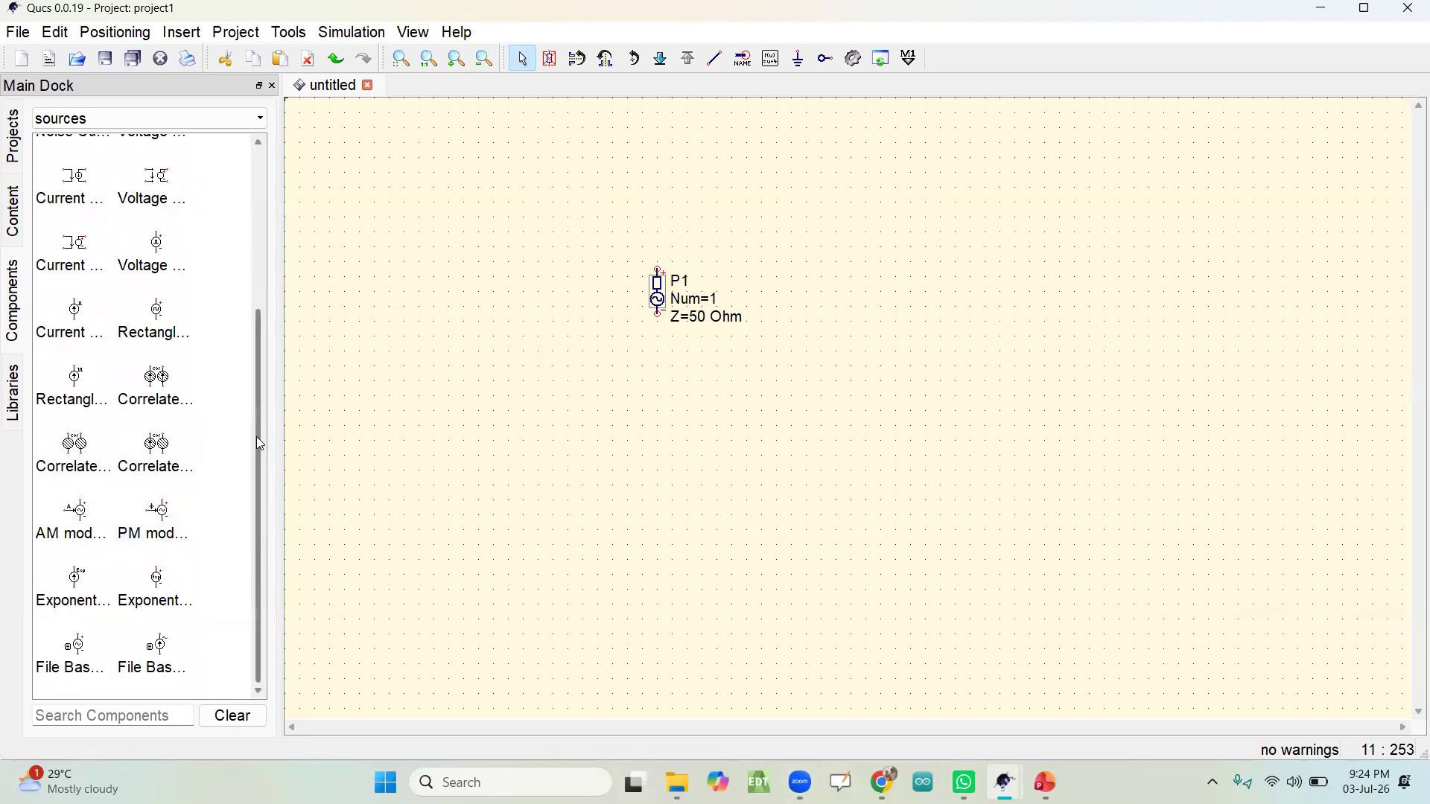
left_click_drag(258, 450, 263, 137)
left_click(205, 120)
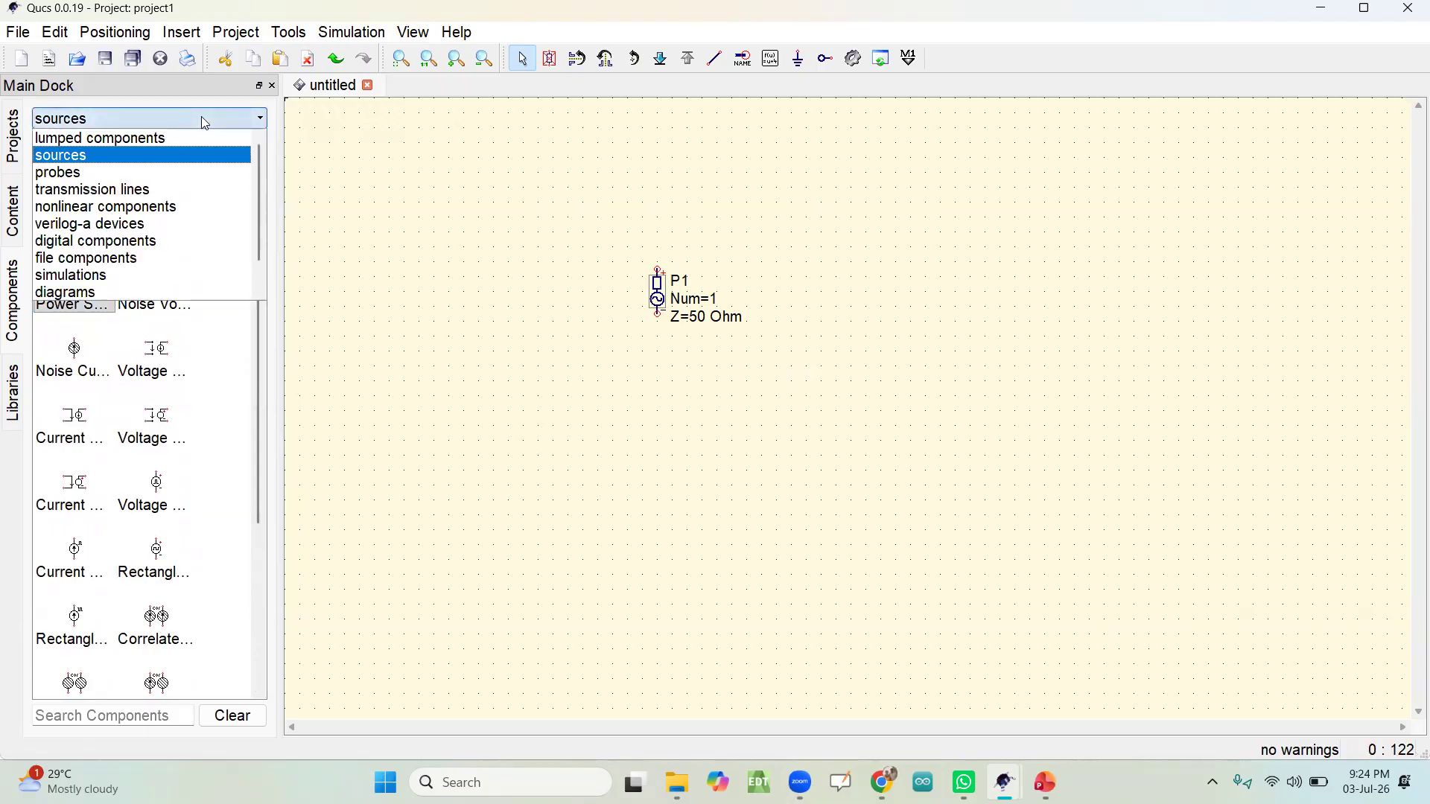
left_click(125, 174)
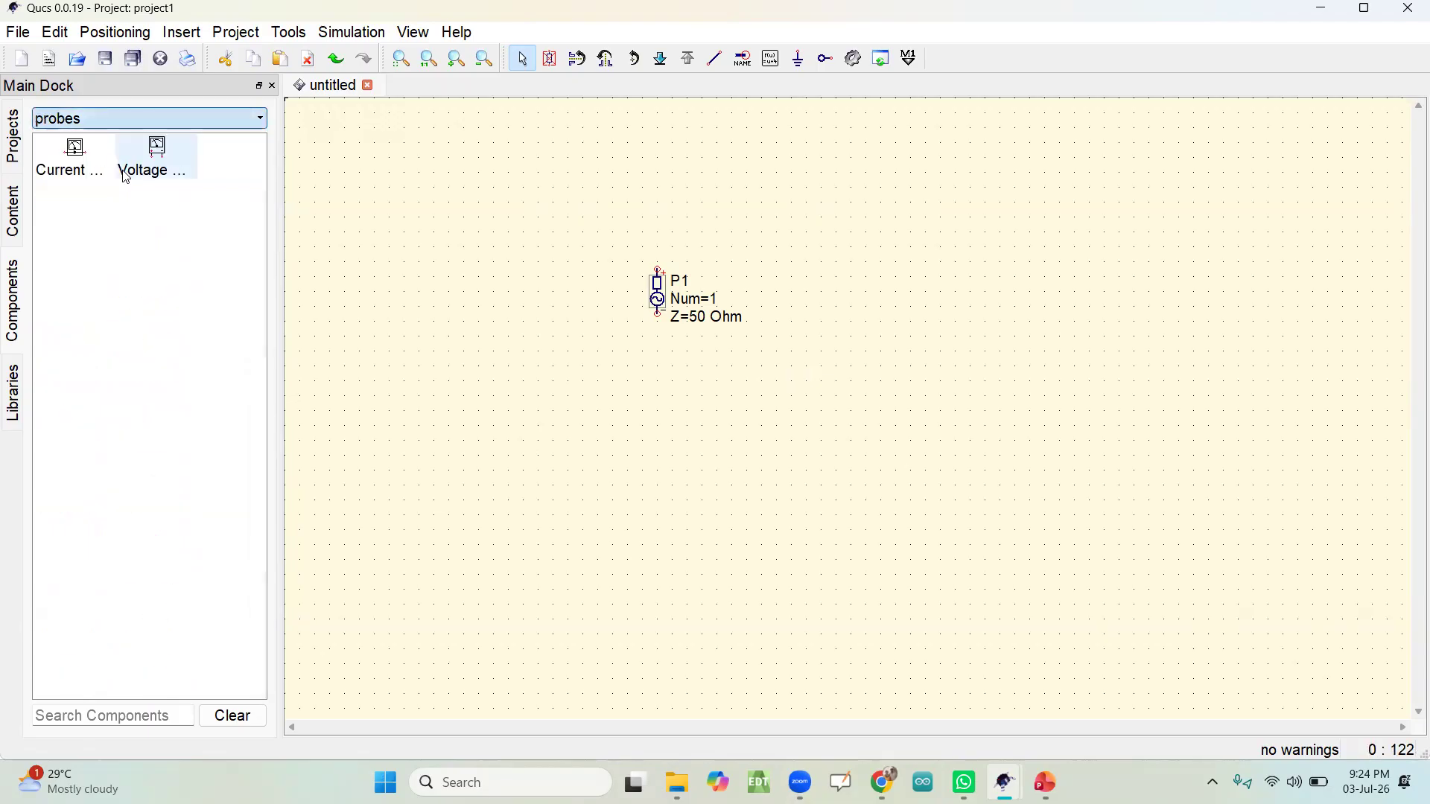
left_click(67, 170)
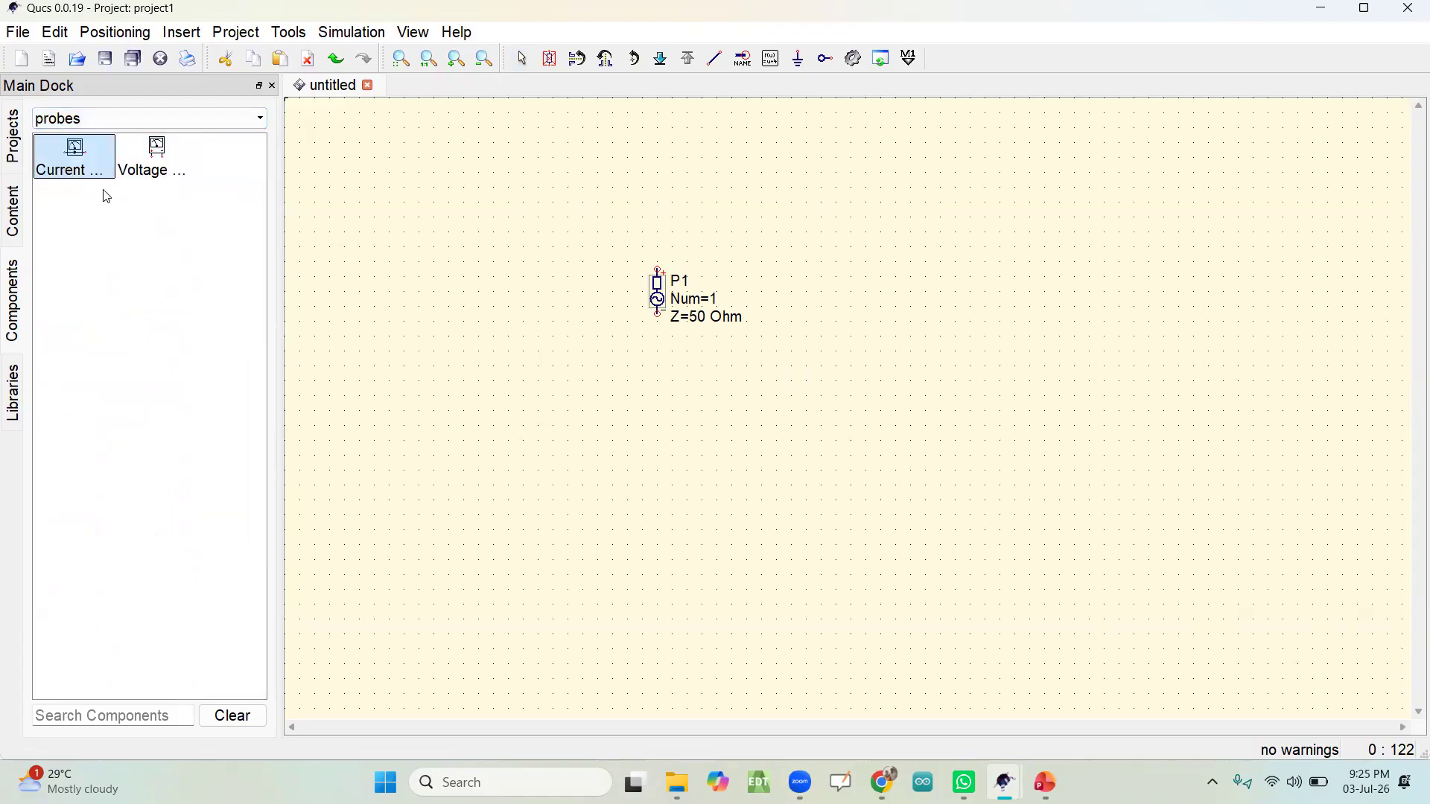
left_click(862, 274)
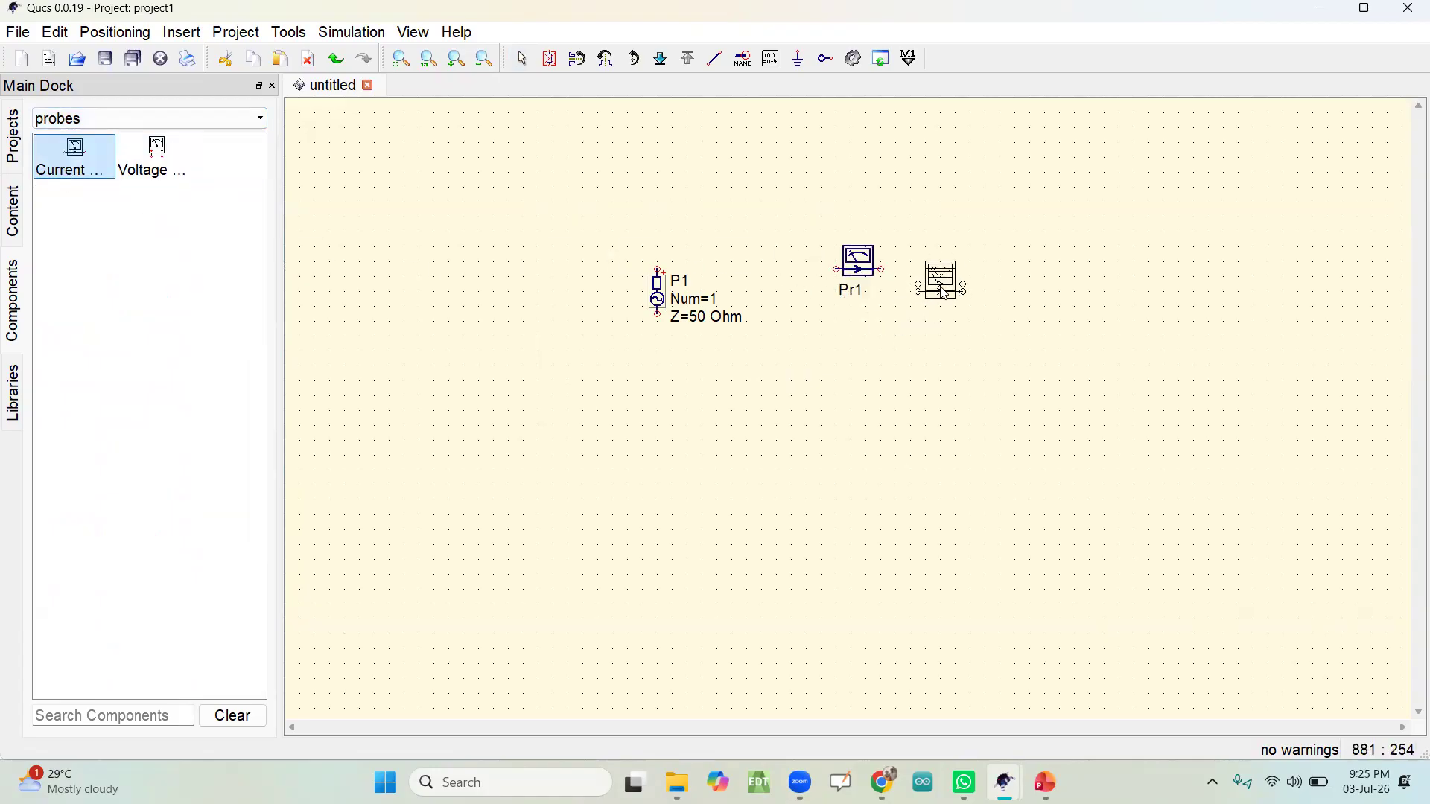
key("Escape")
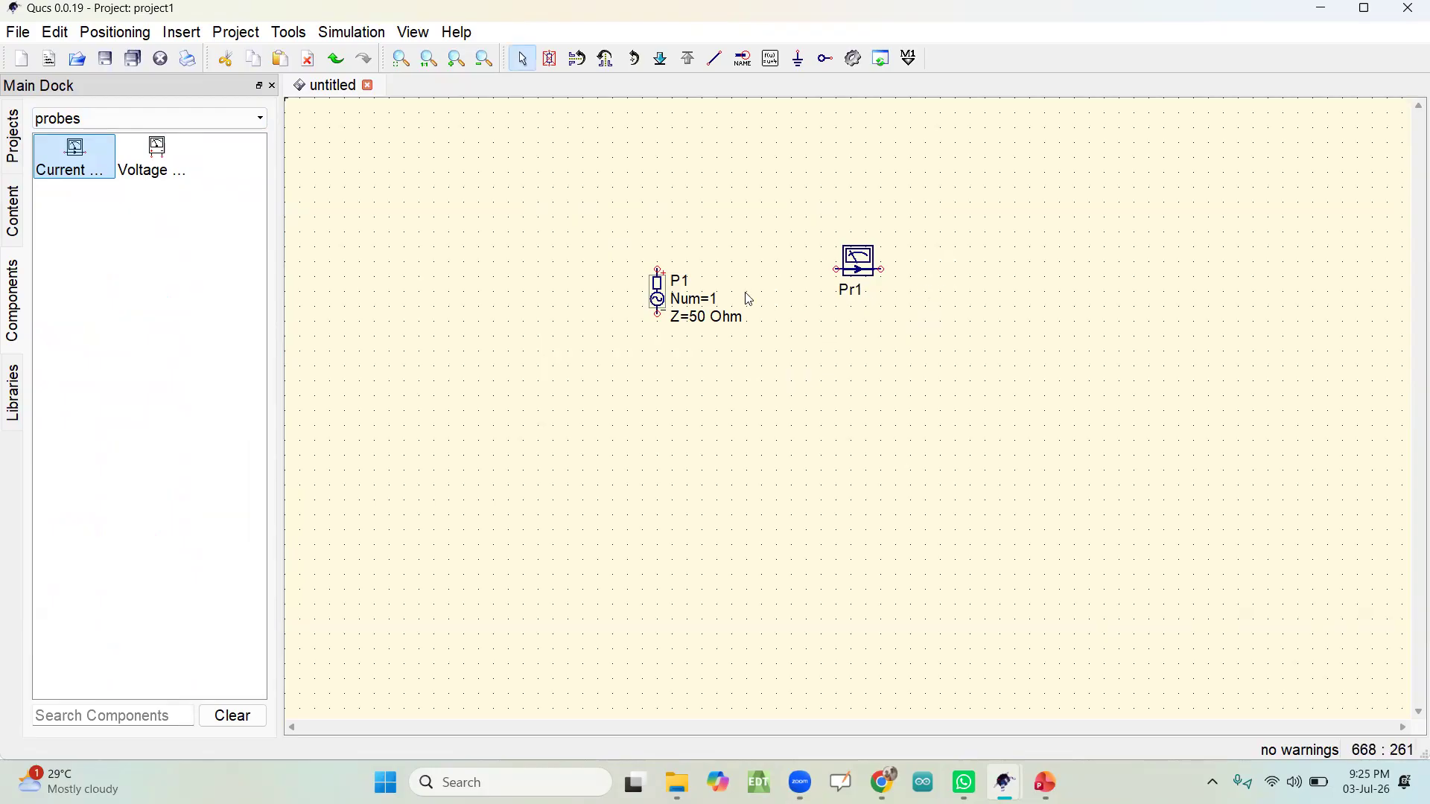
Step: Place one Transmission Line from the transmission lines category below the current probe Pr1
left_click(185, 120)
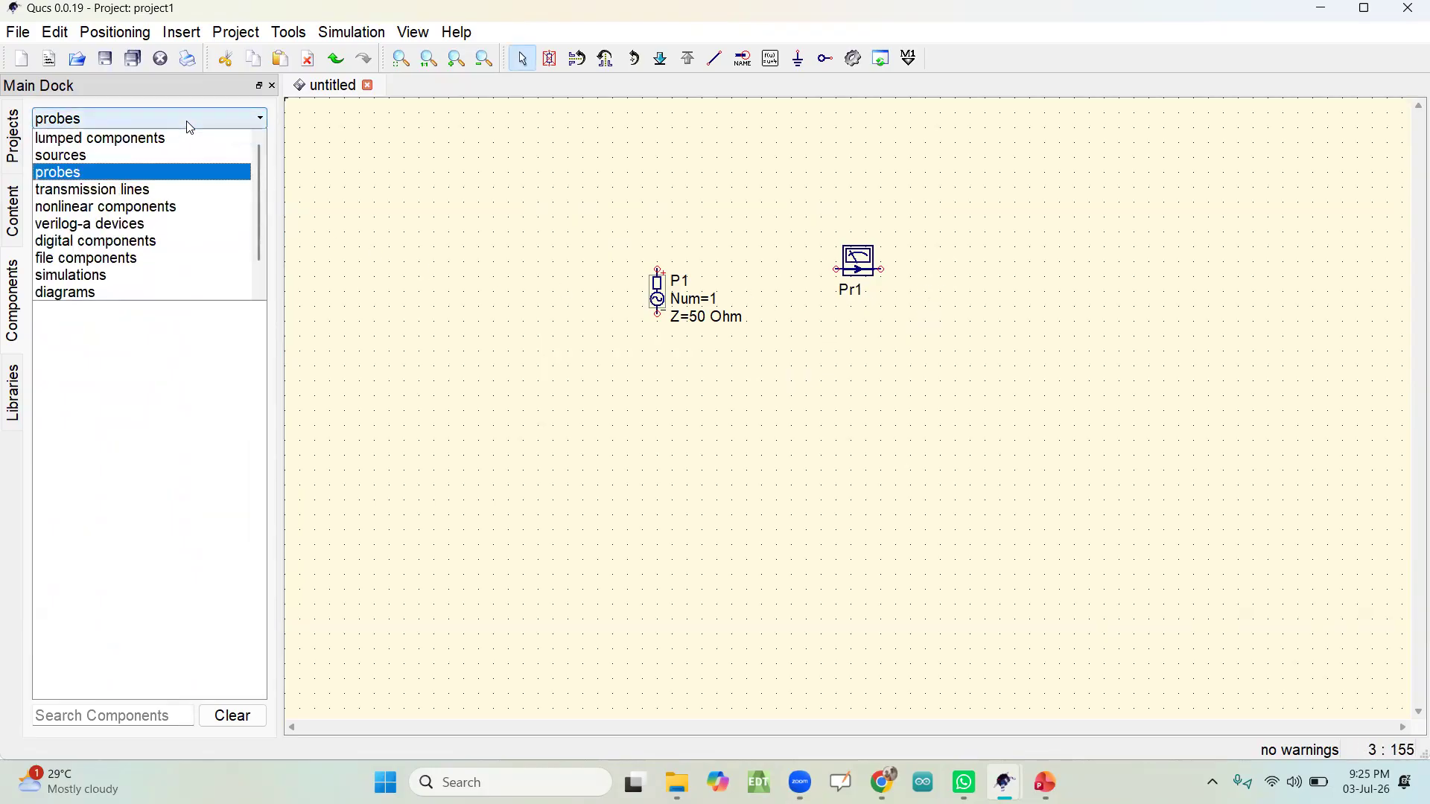
left_click(158, 190)
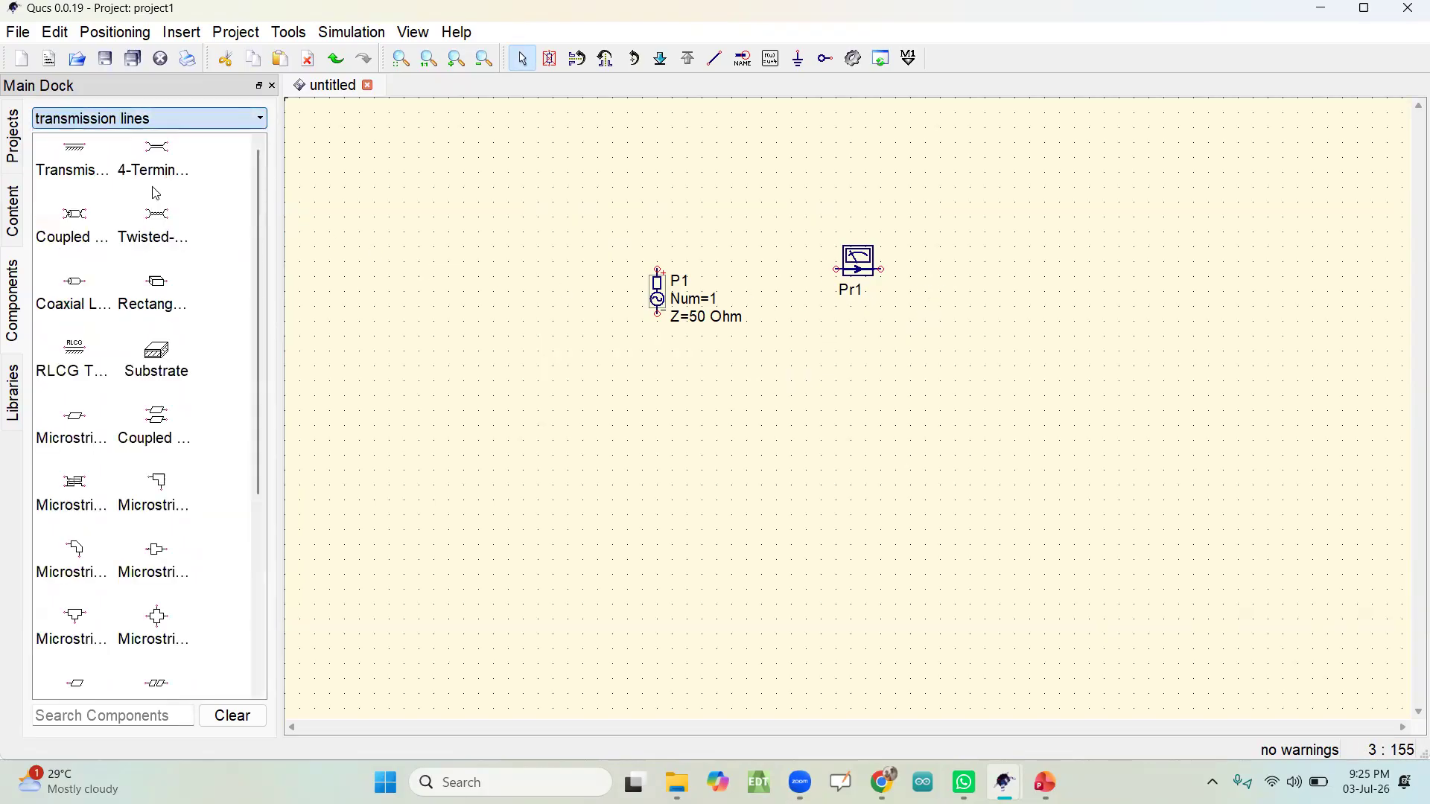
left_click(75, 175)
left_click(896, 400)
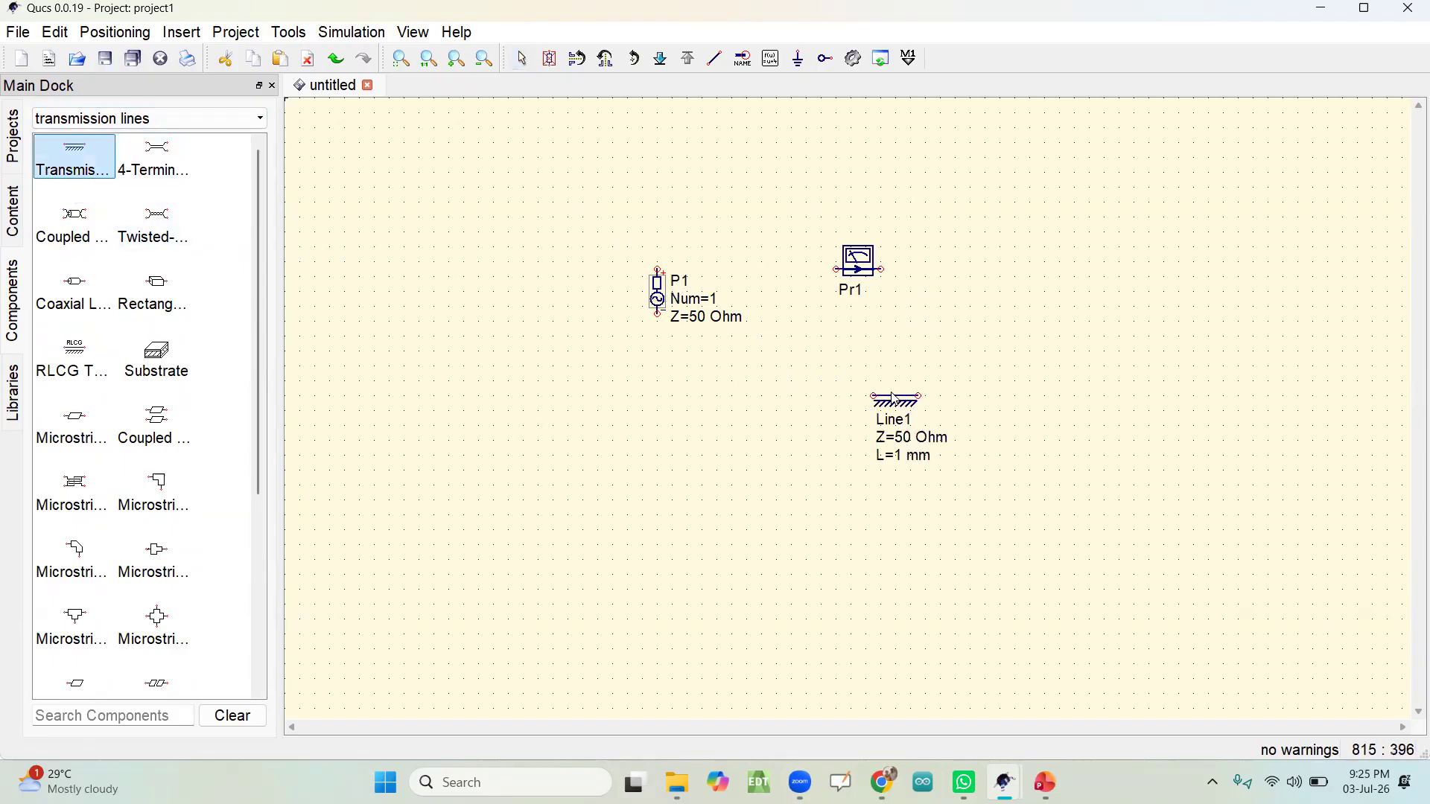
key("Escape")
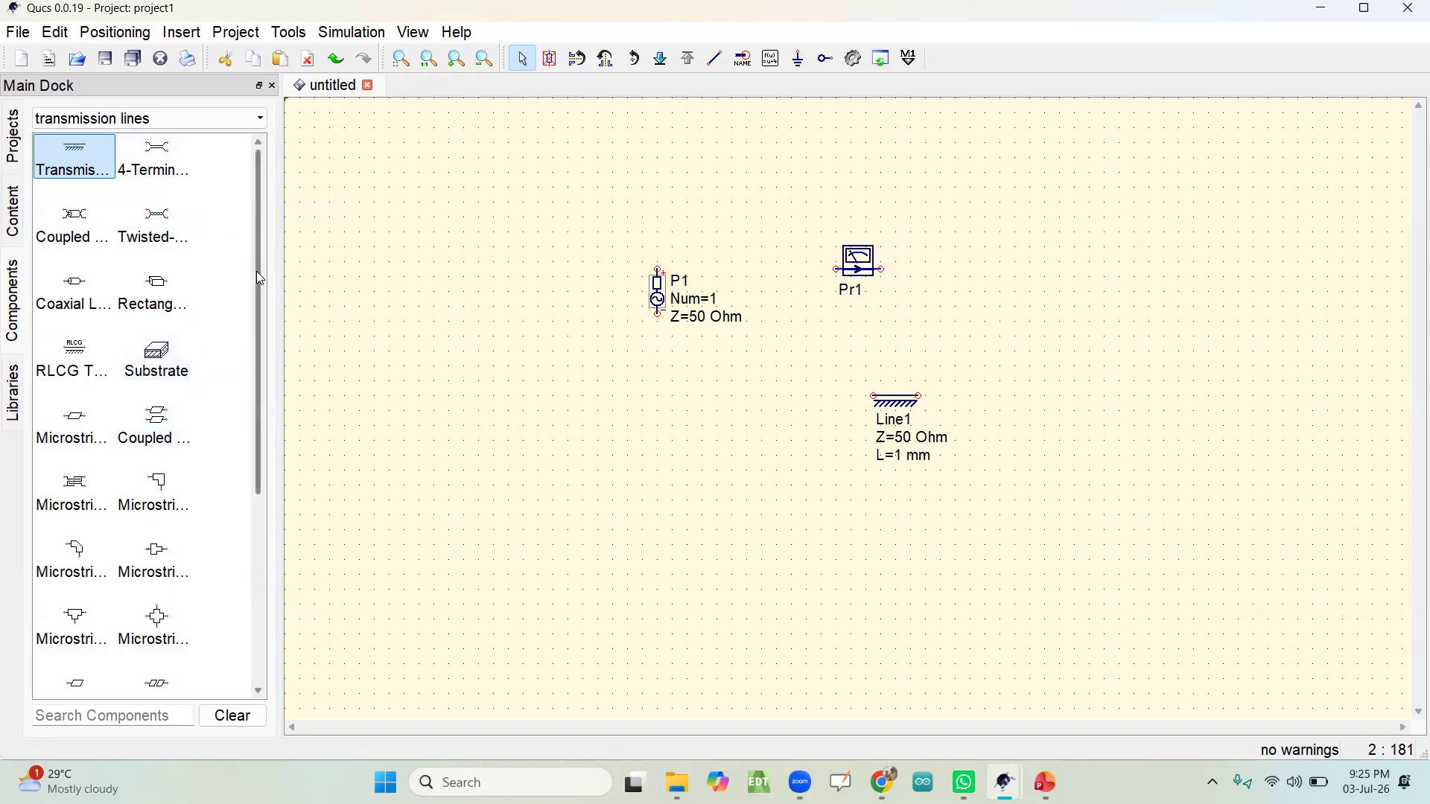
Step: Look over the nonlinear components, and place one S-parameter simulation from the simulations category to the right of the current probe
left_click_drag(259, 272, 268, 208)
left_click(202, 121)
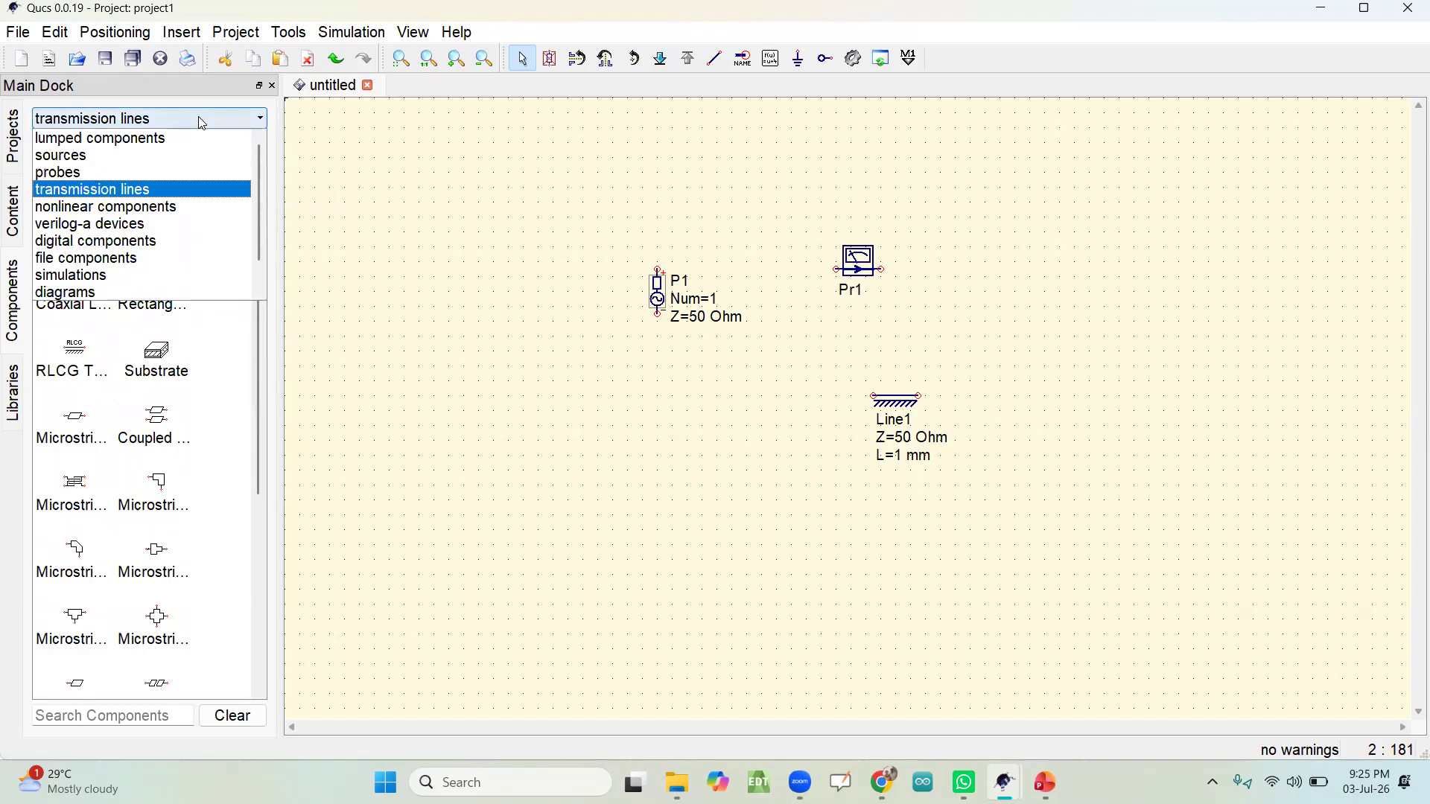
left_click(181, 213)
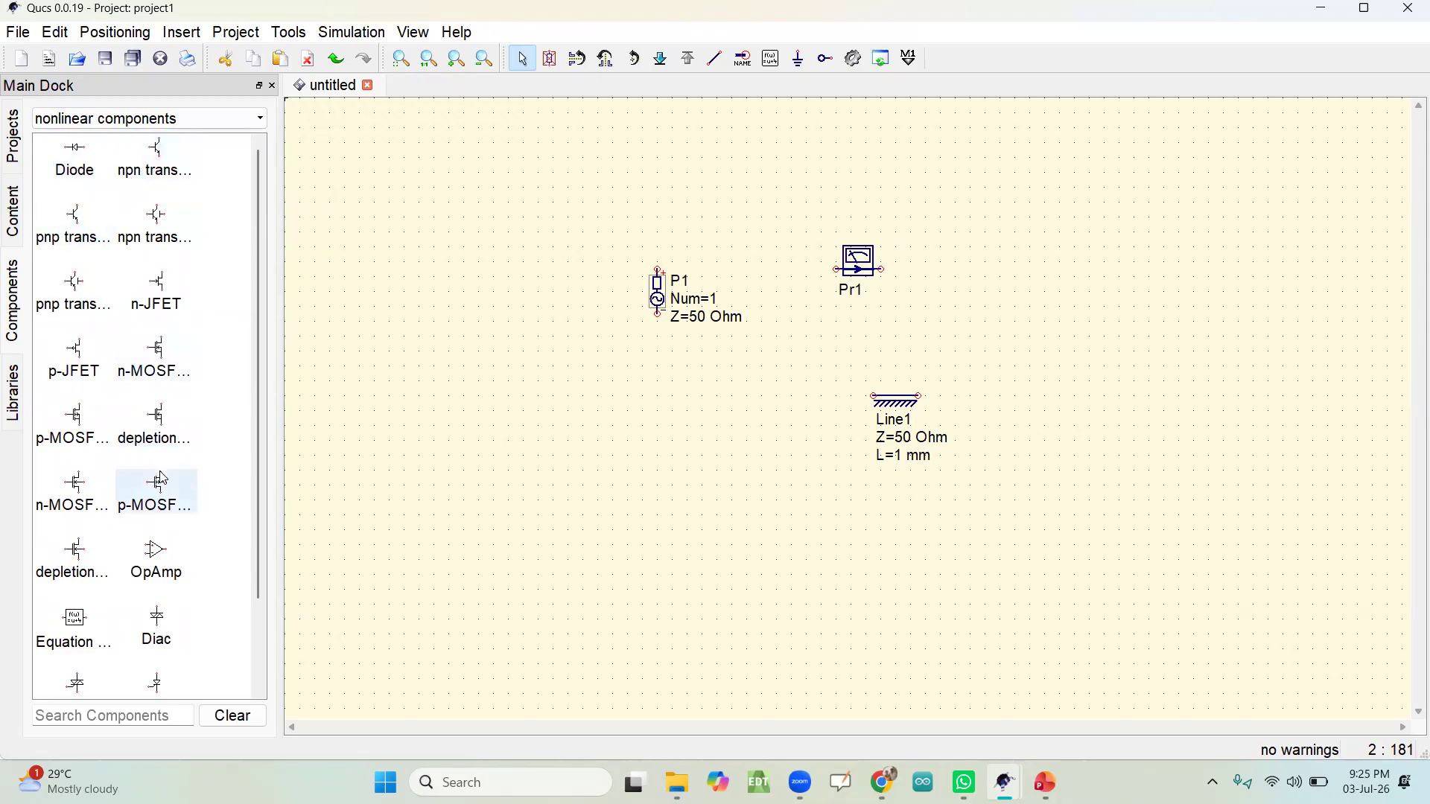
left_click(167, 123)
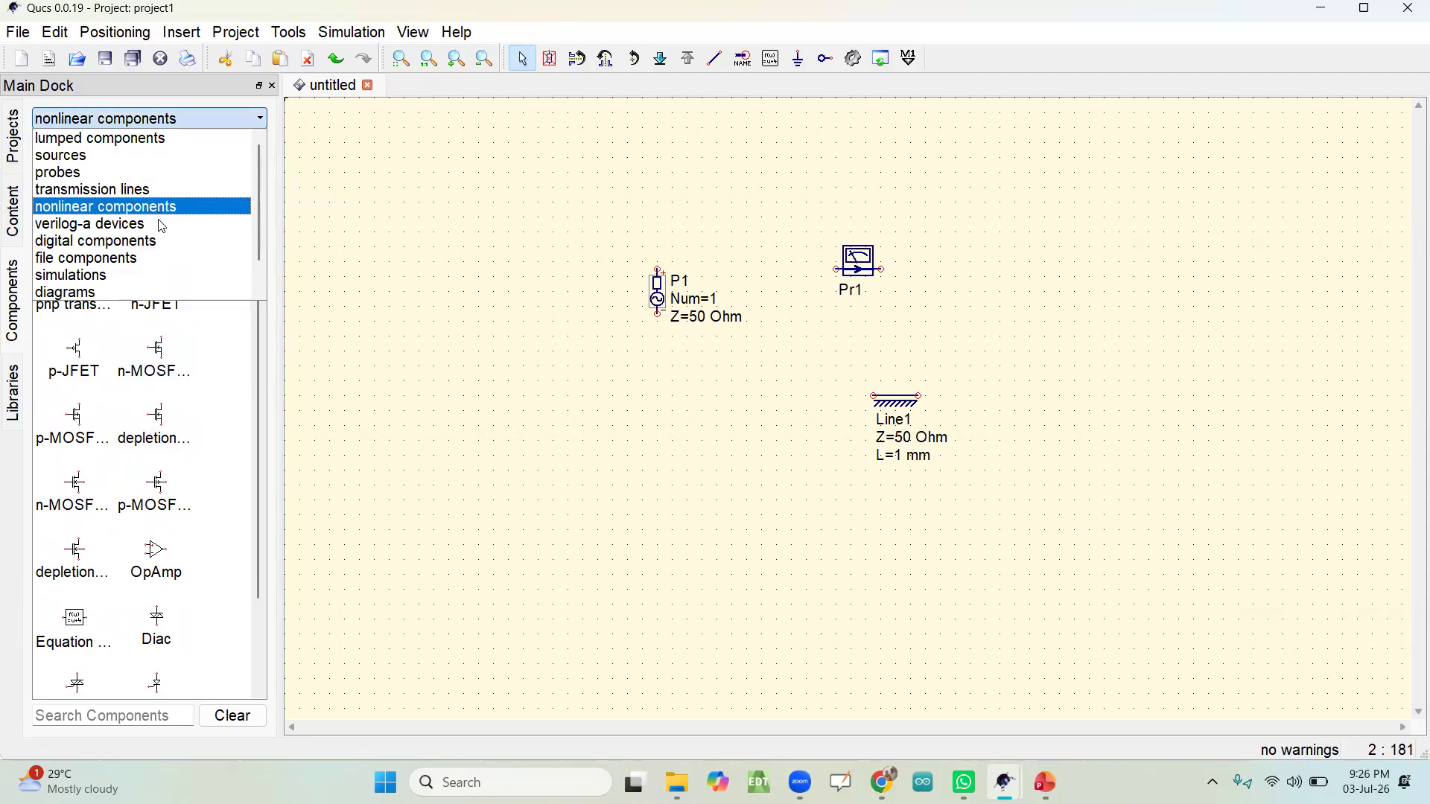
left_click(137, 277)
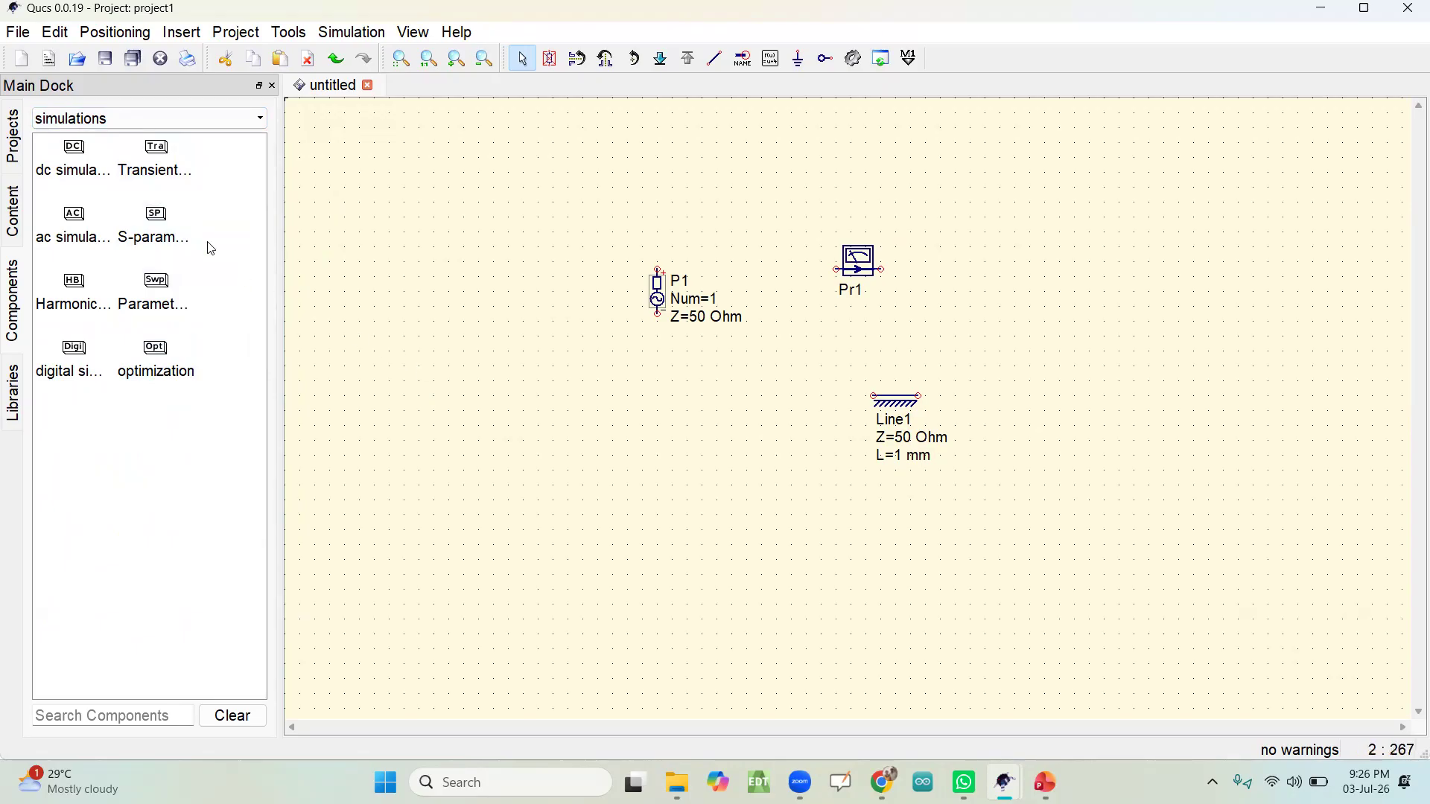
left_click(163, 233)
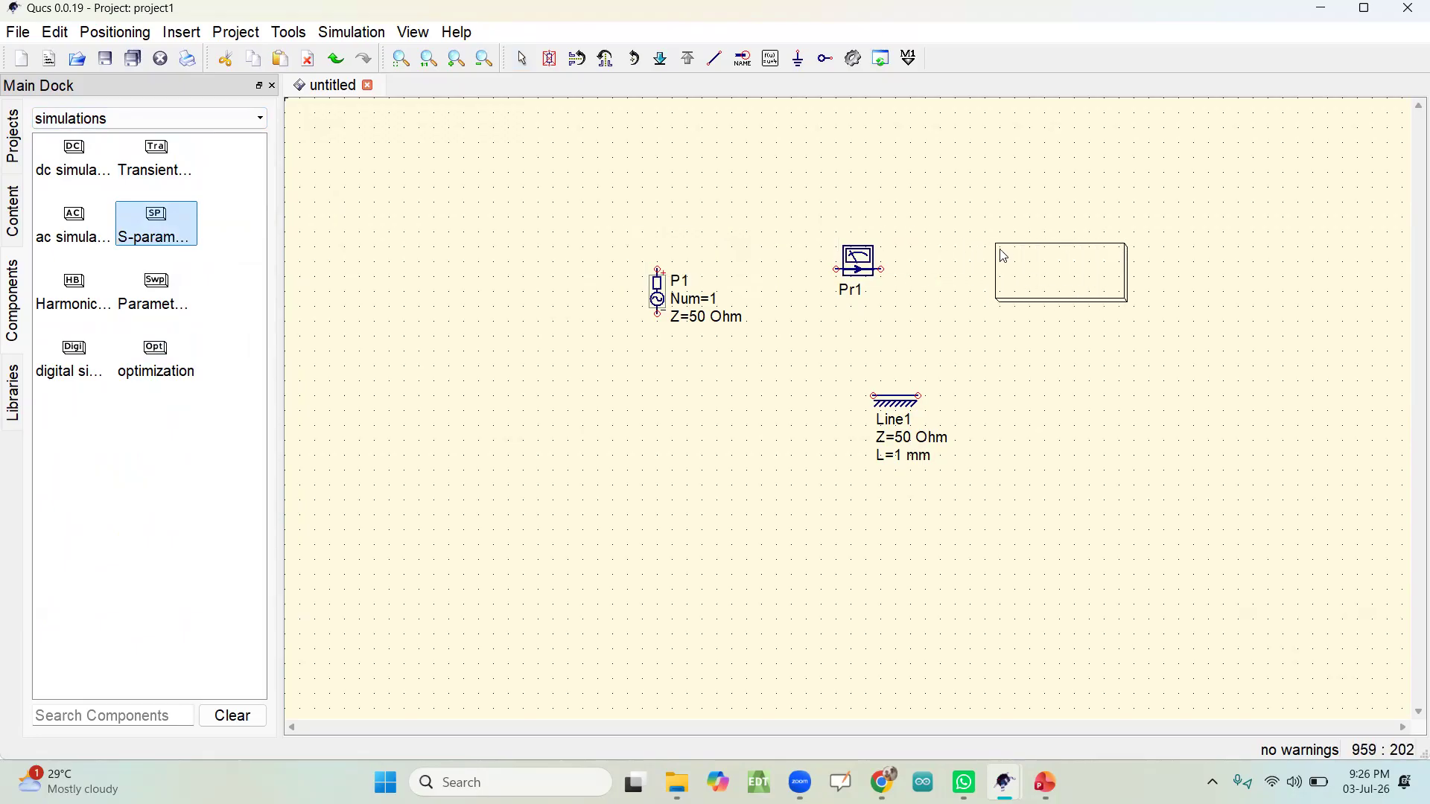
left_click(1005, 256)
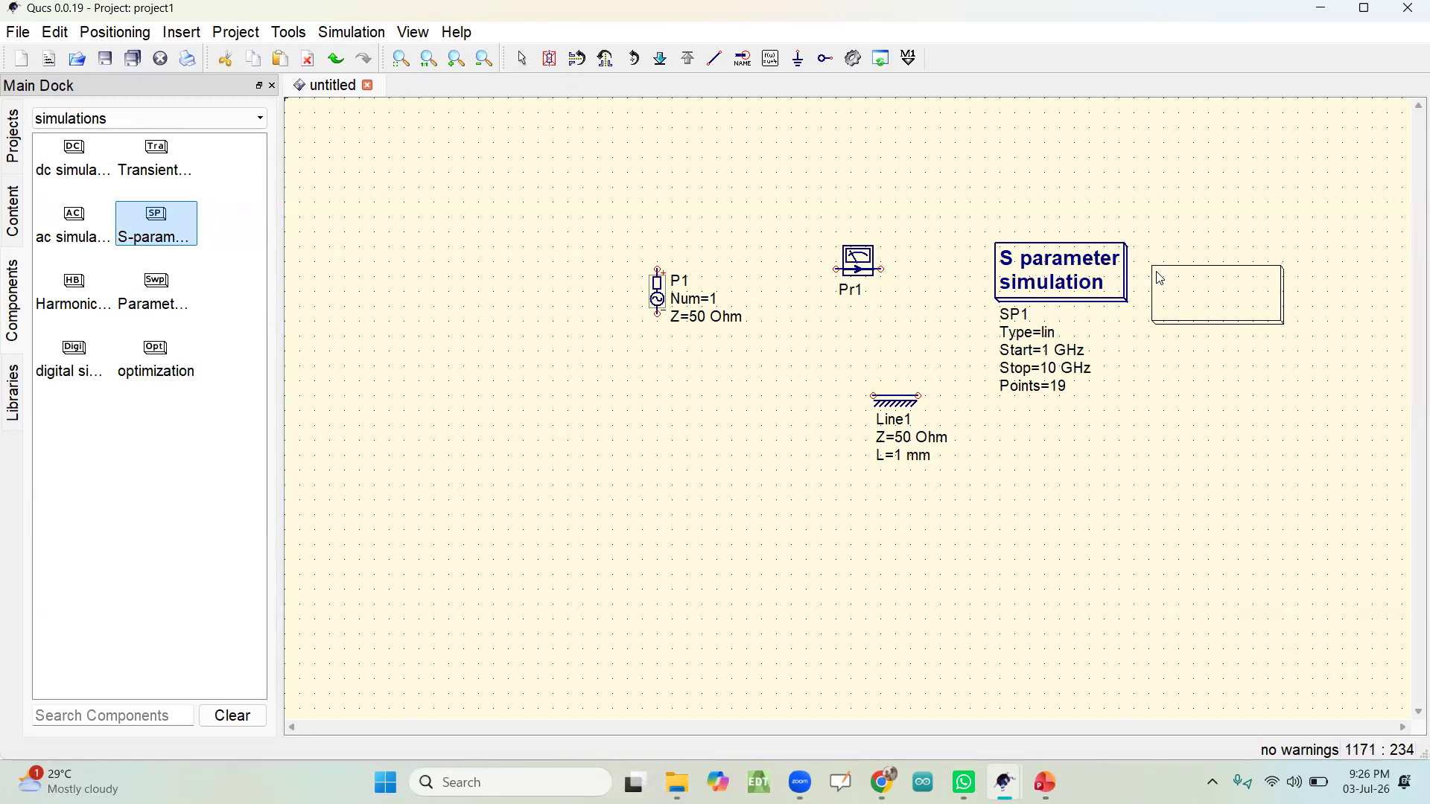
key("Escape")
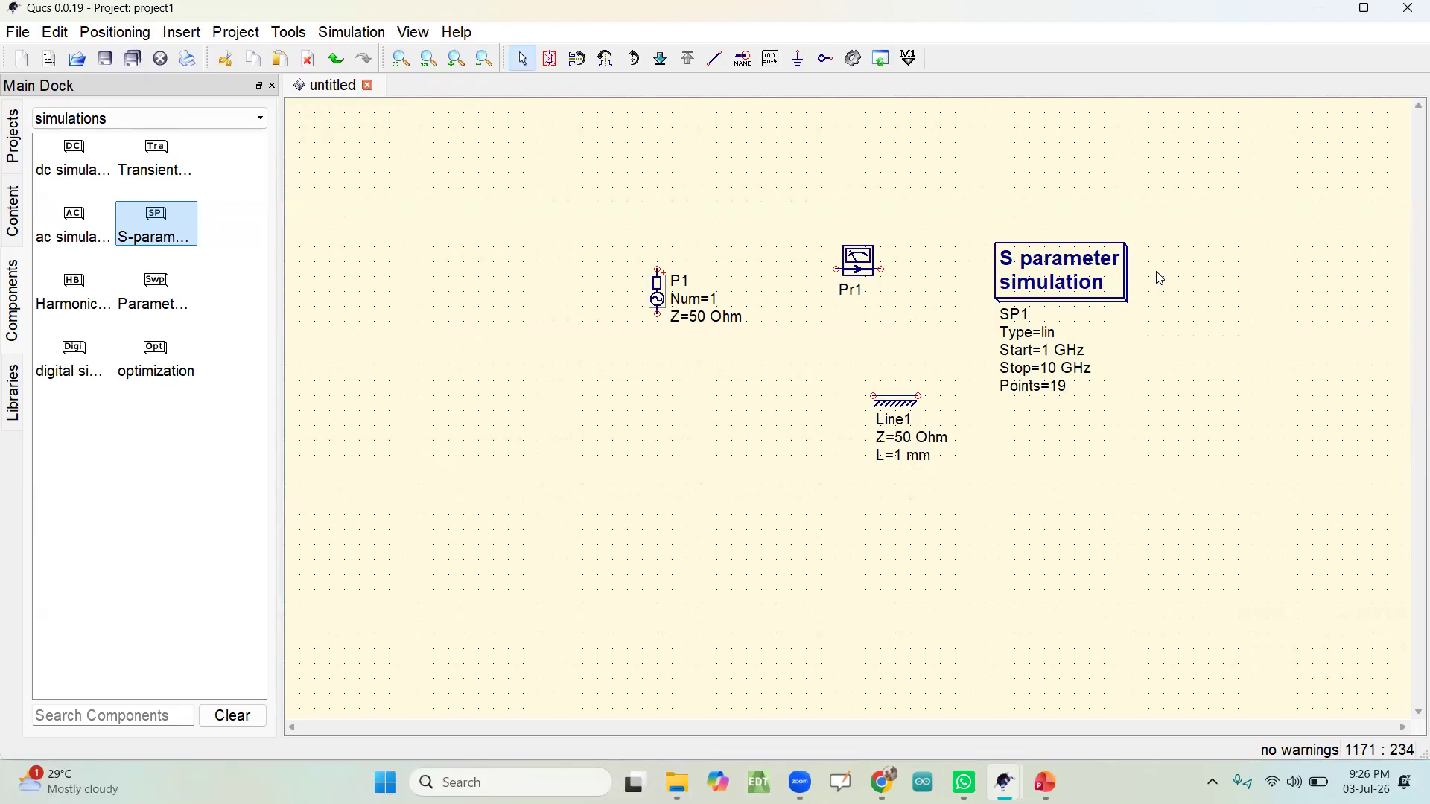
Step: Examine the sweep type, start, stop, step and number in the S-parameter simulation's properties, and accept them without edits
double_click(1056, 274)
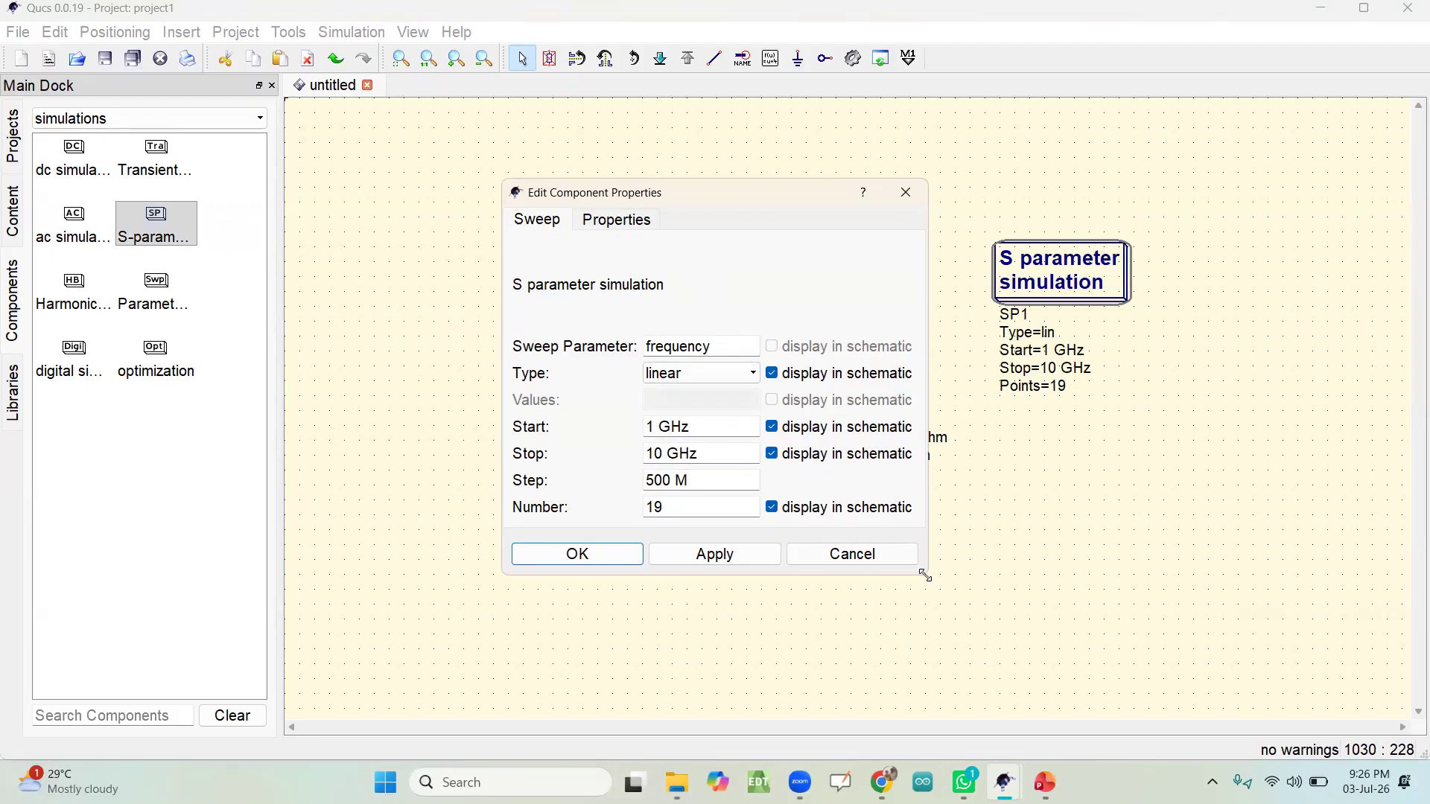
left_click_drag(924, 575, 931, 615)
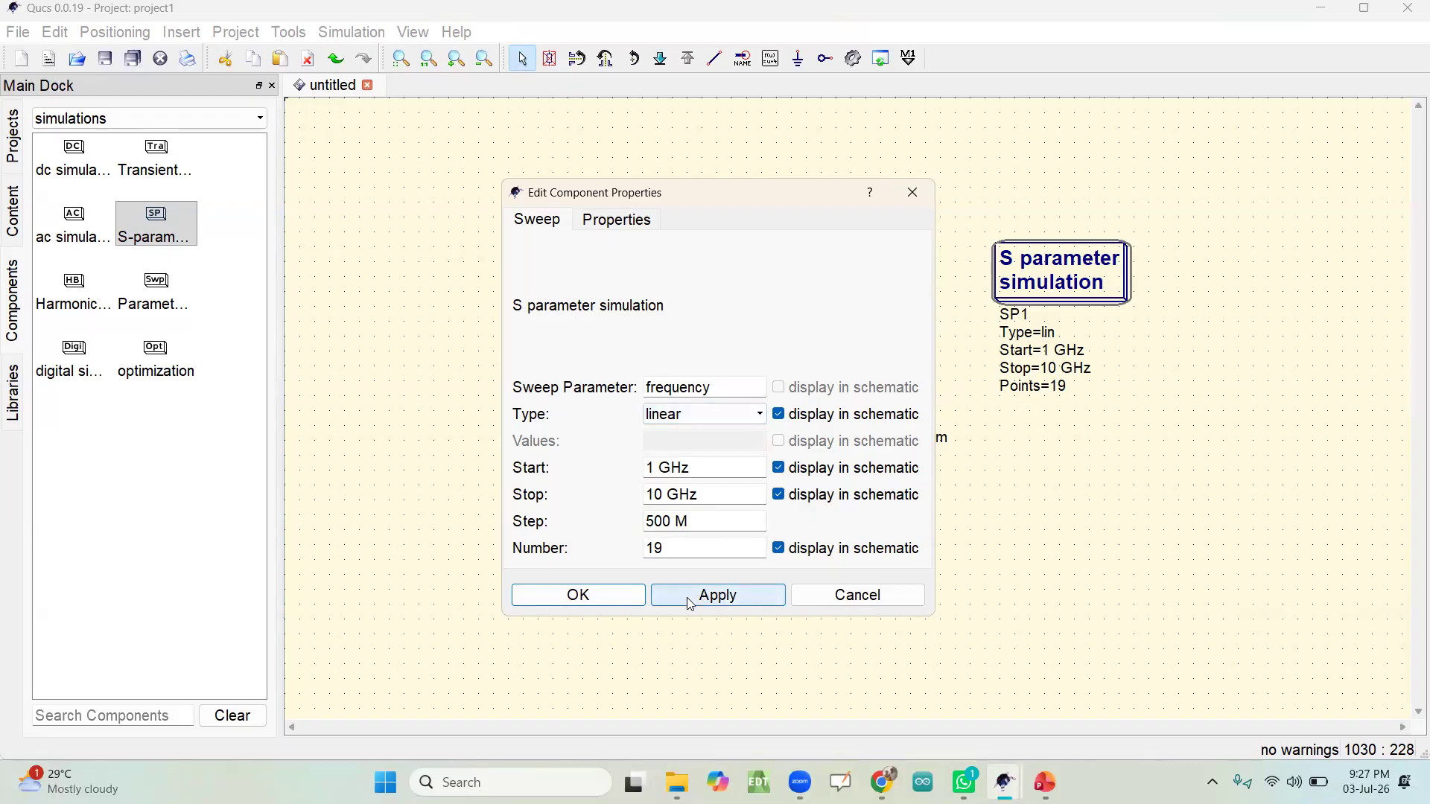
left_click(620, 593)
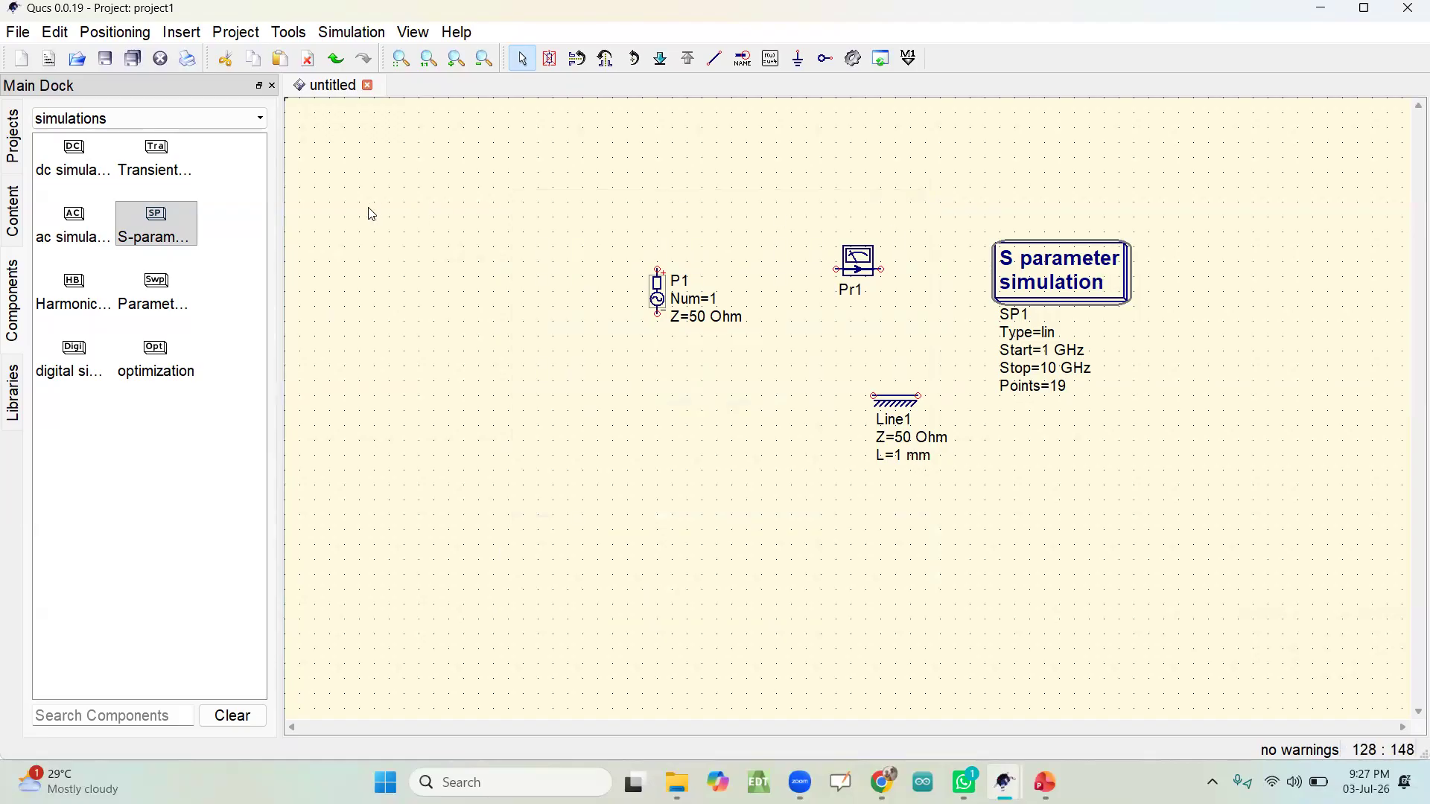
Step: Examine the available diagram types in the diagrams category of the component library
left_click(140, 119)
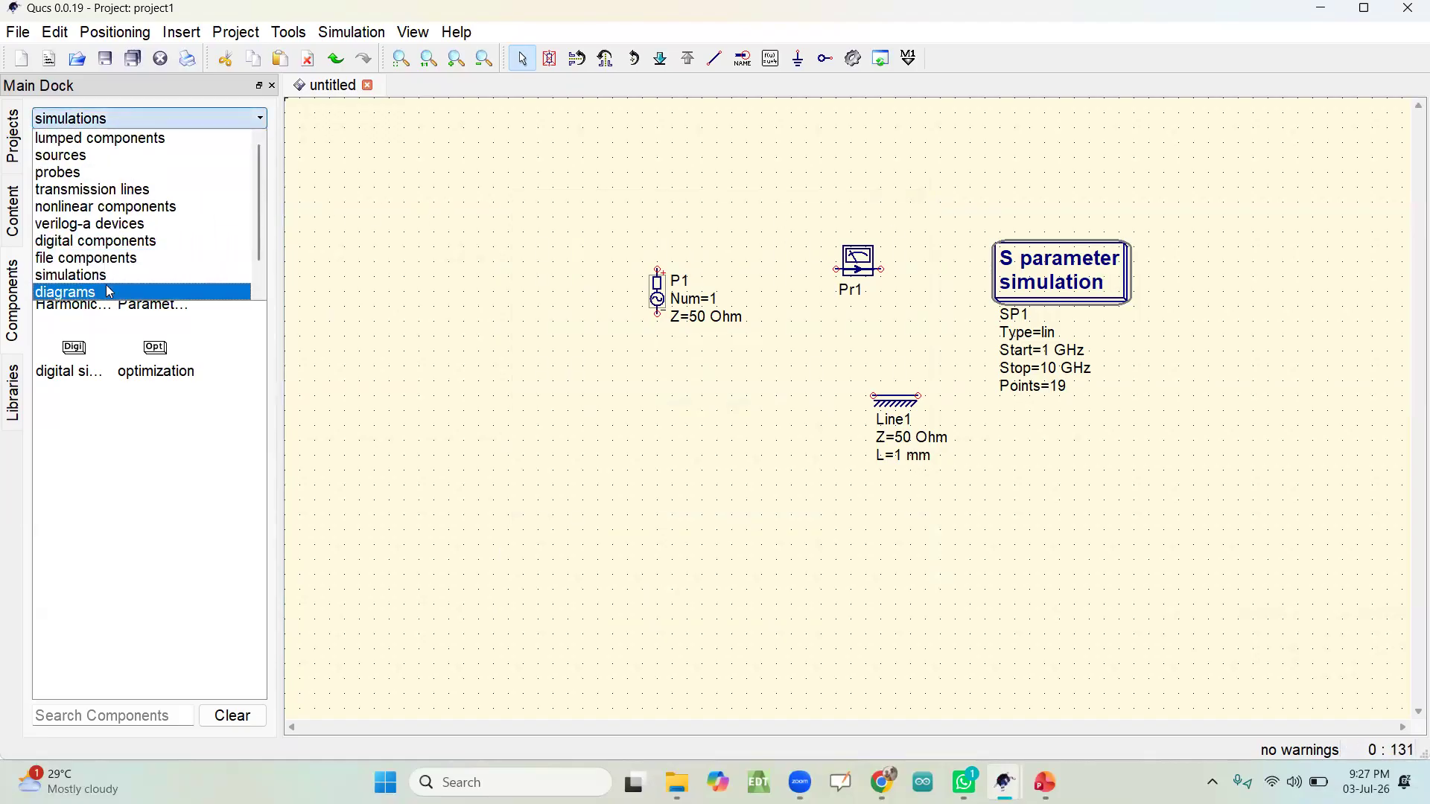
left_click(108, 293)
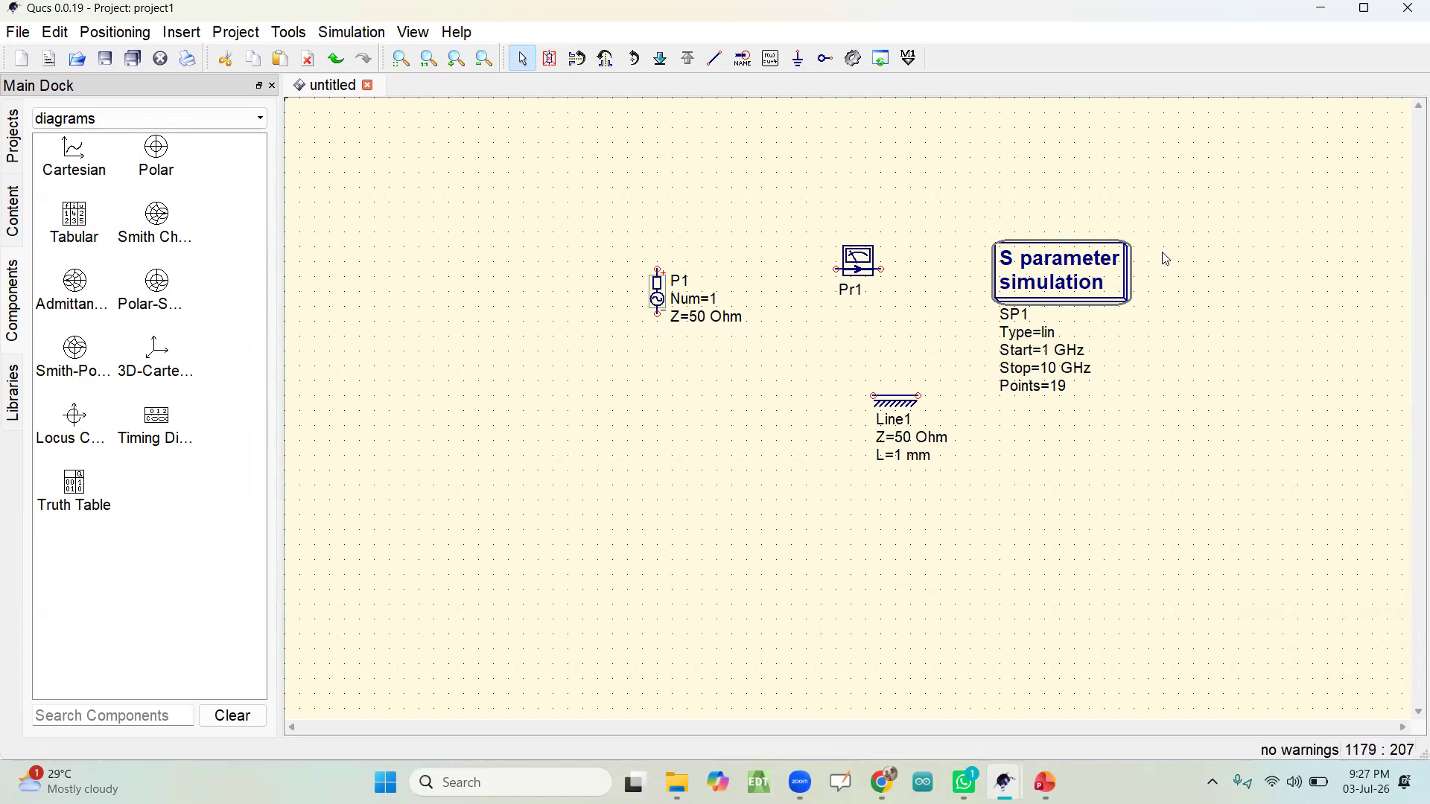
left_click(219, 119)
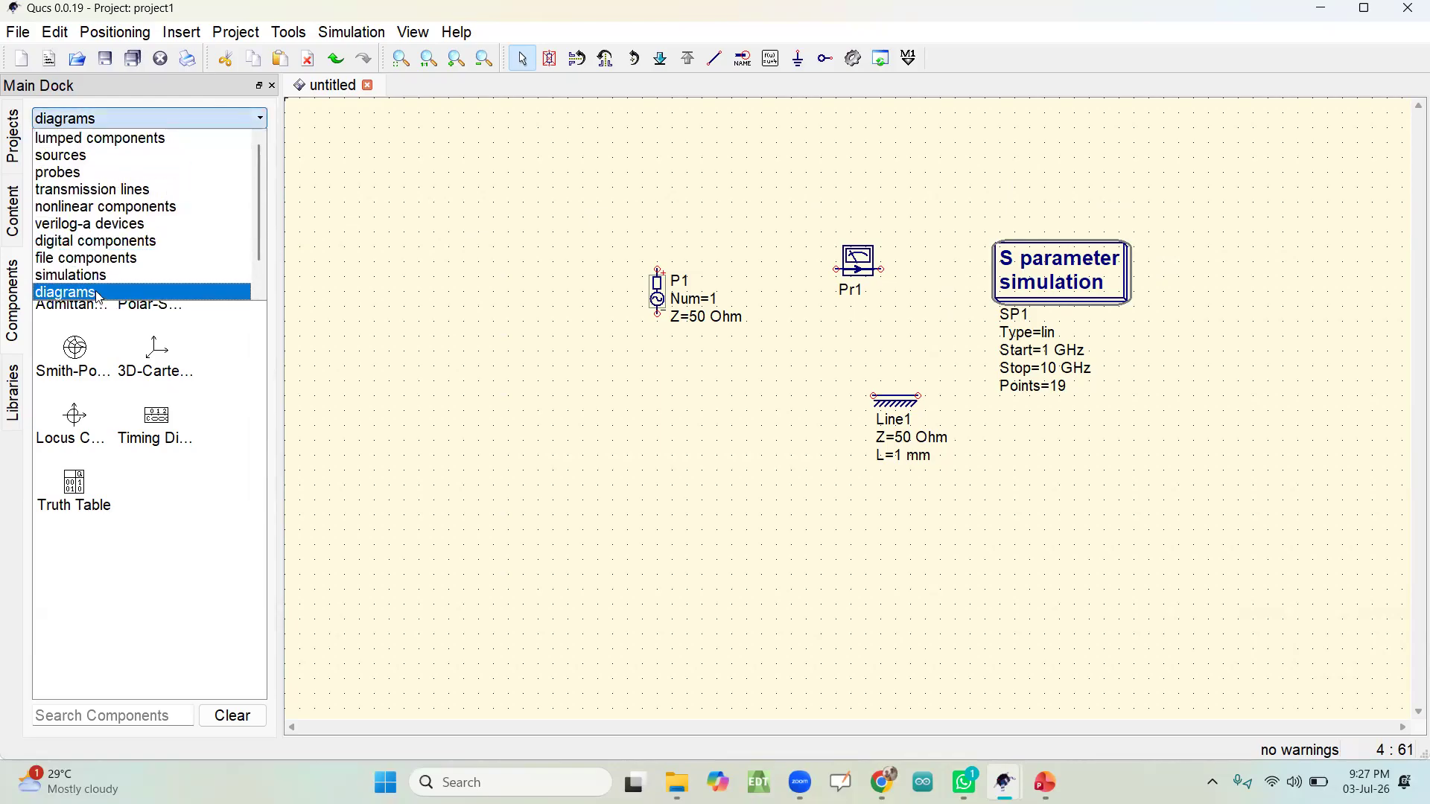
left_click(129, 297)
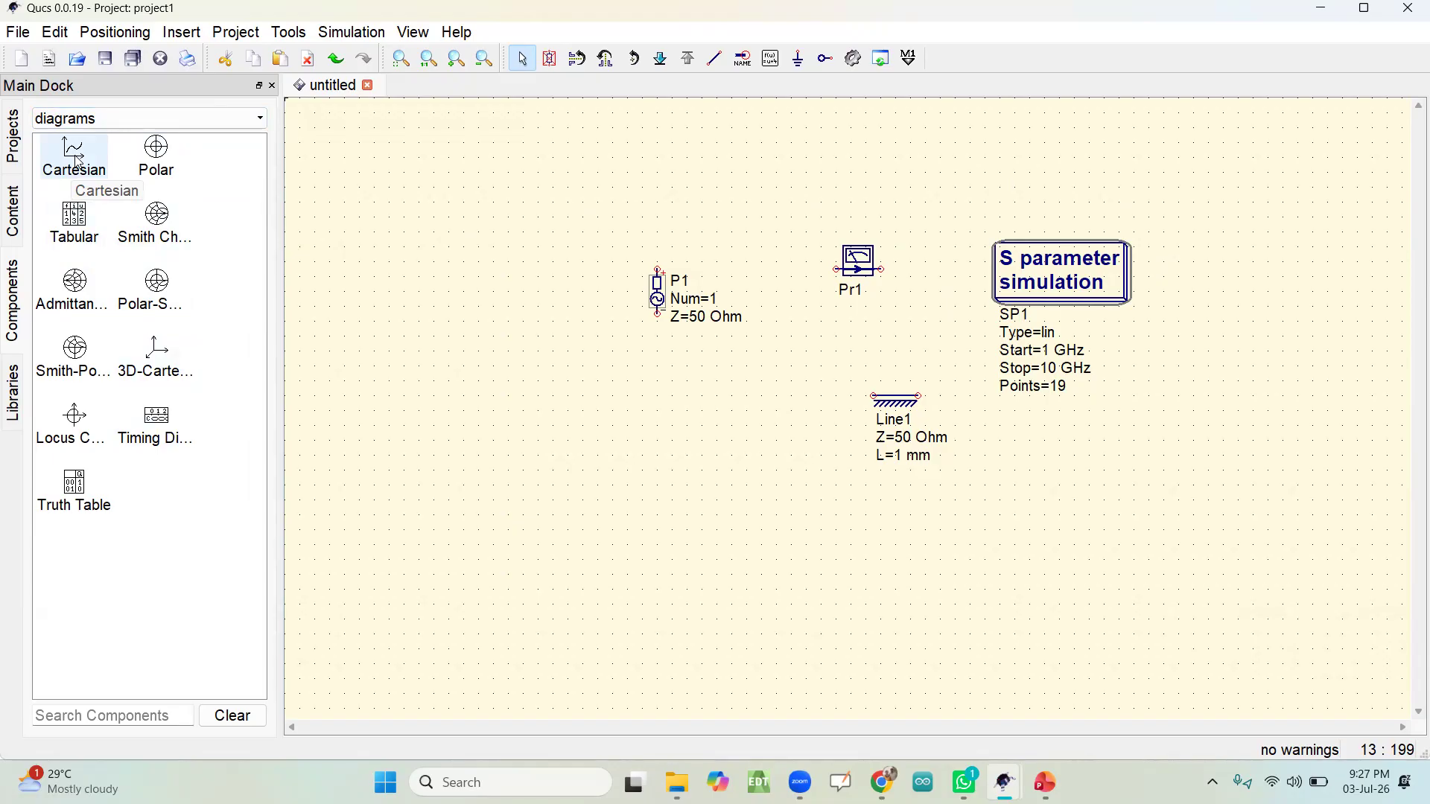
Step: Start a Cartesian diagram on the schematic, examine the graph input and dataset options in its properties, and cancel the diagram
left_click(78, 163)
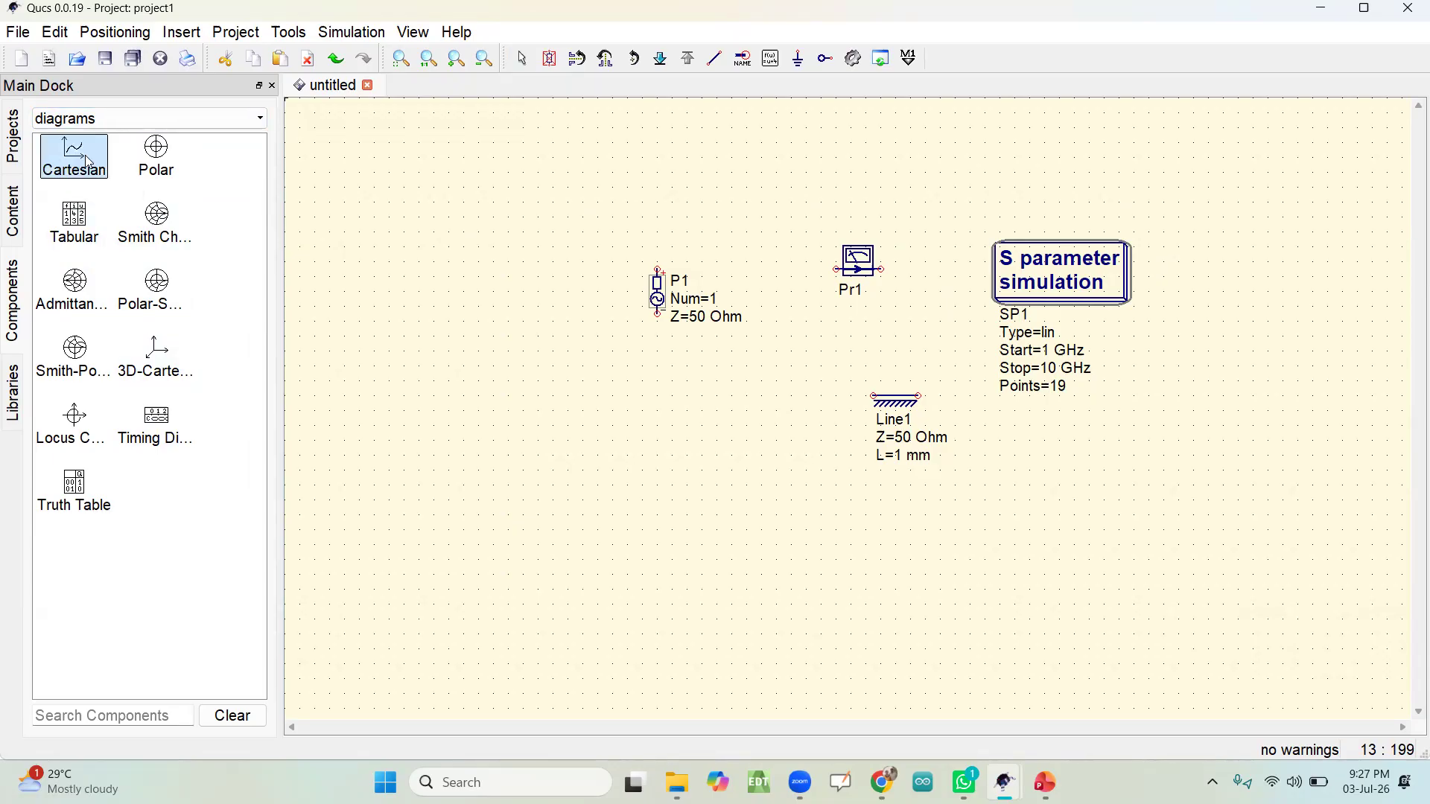
left_click(381, 301)
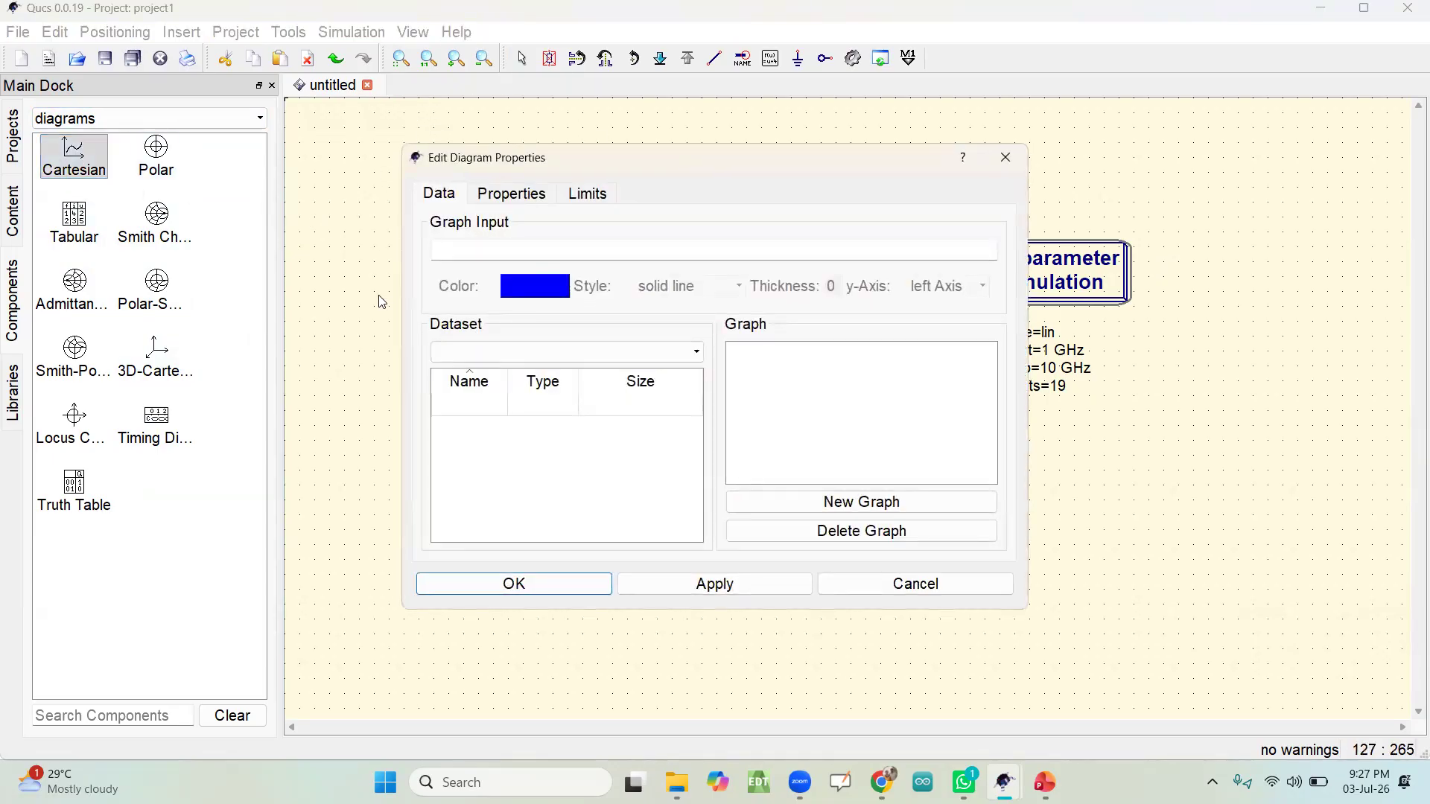
left_click_drag(594, 163, 638, 212)
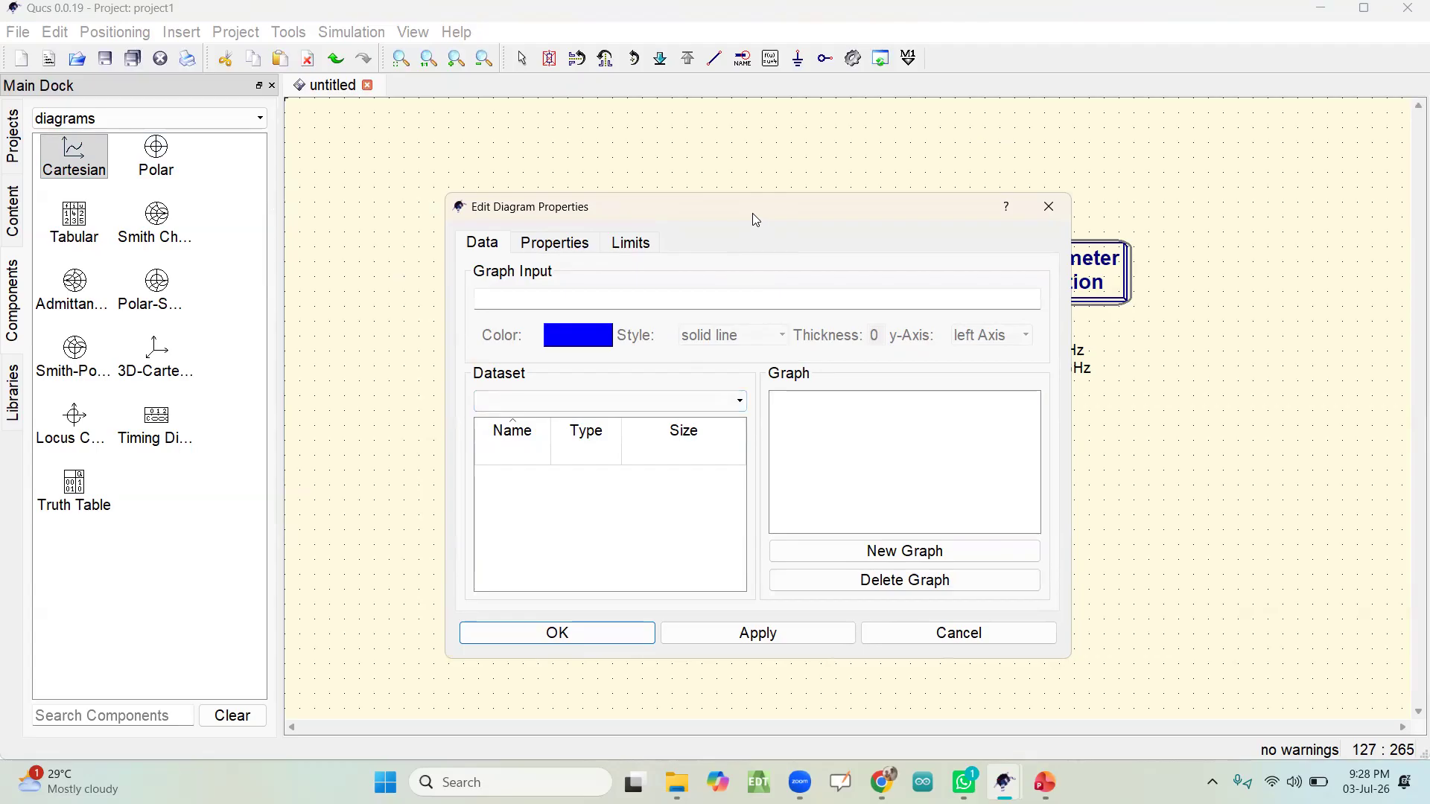
left_click_drag(752, 213, 408, 187)
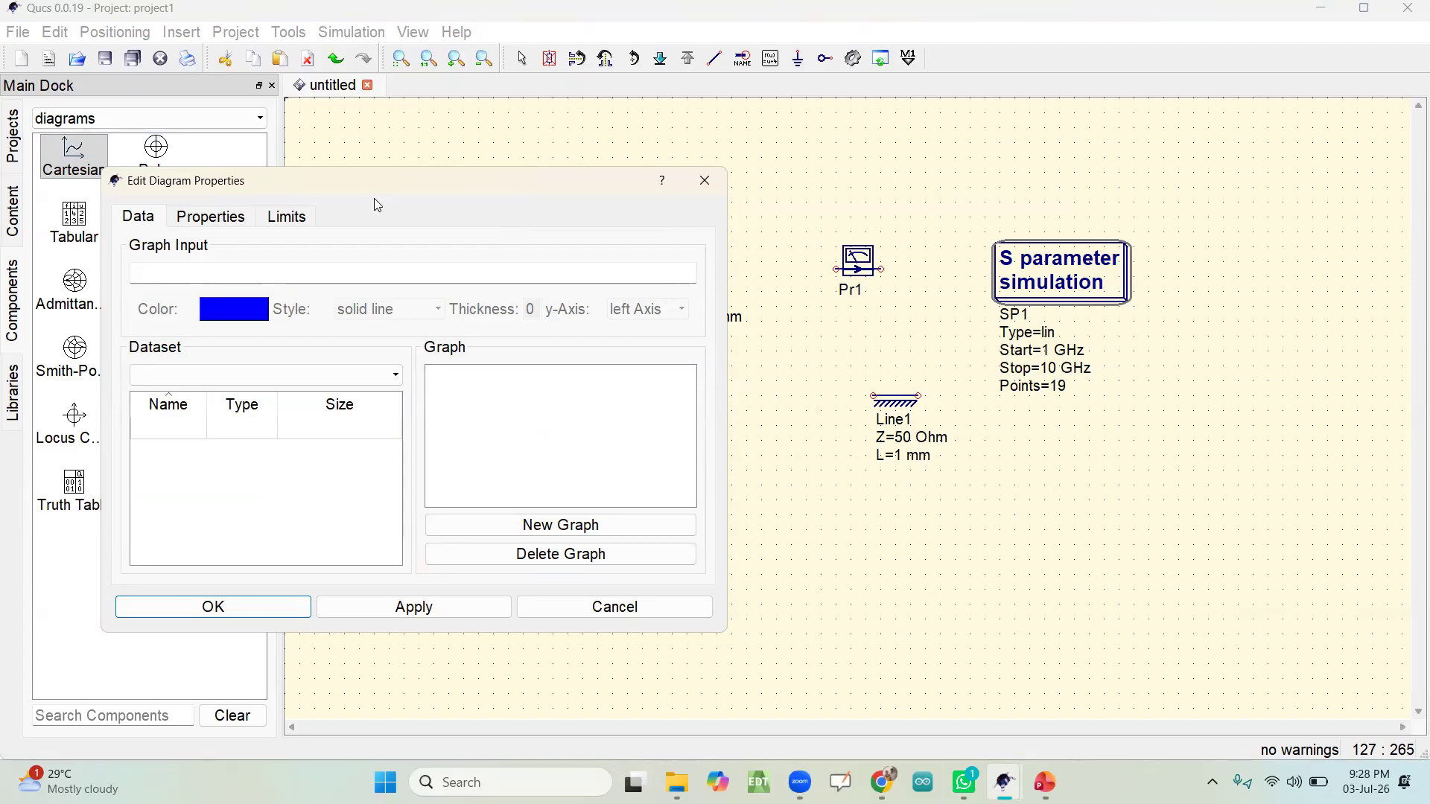
left_click_drag(379, 181, 823, 179)
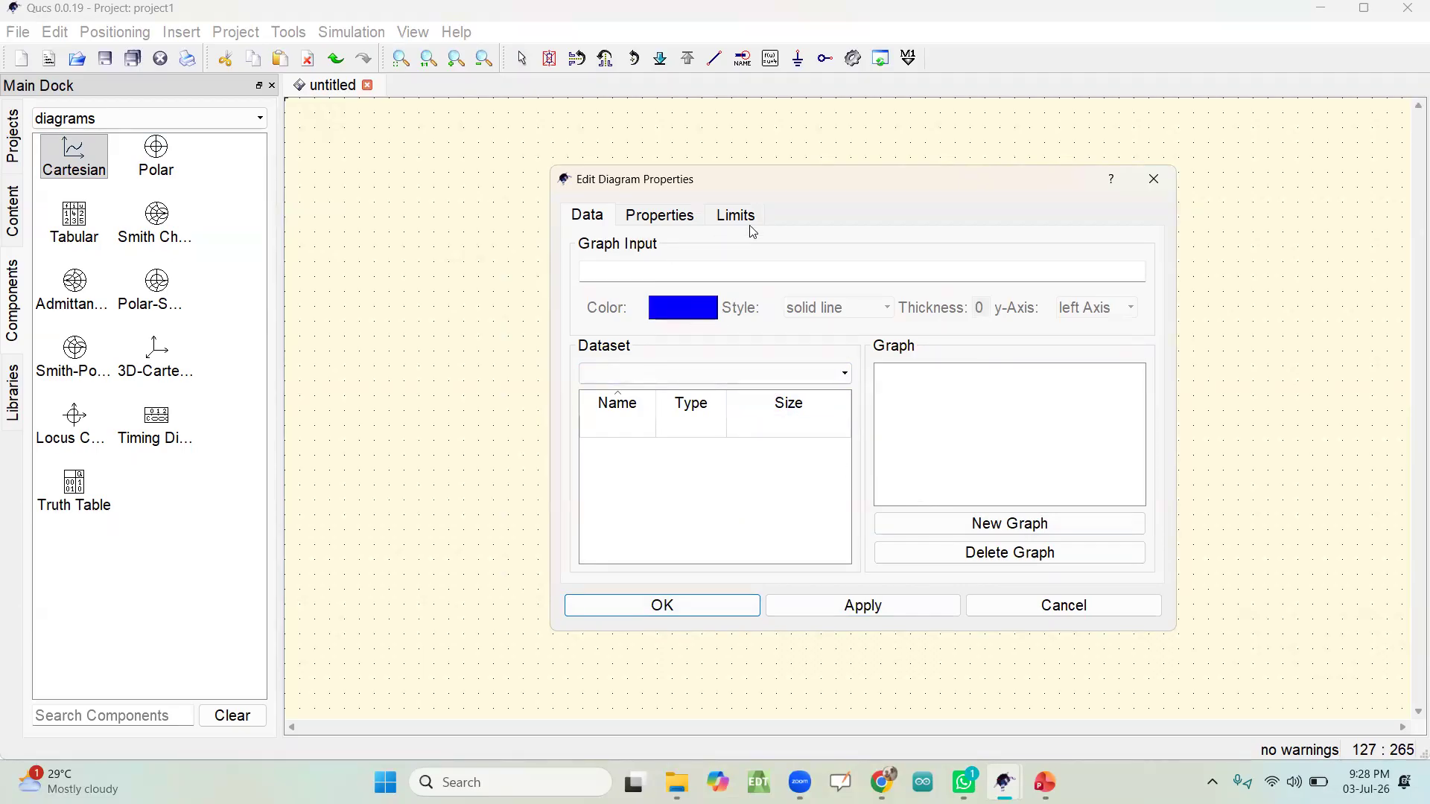
left_click(1148, 181)
key("Escape")
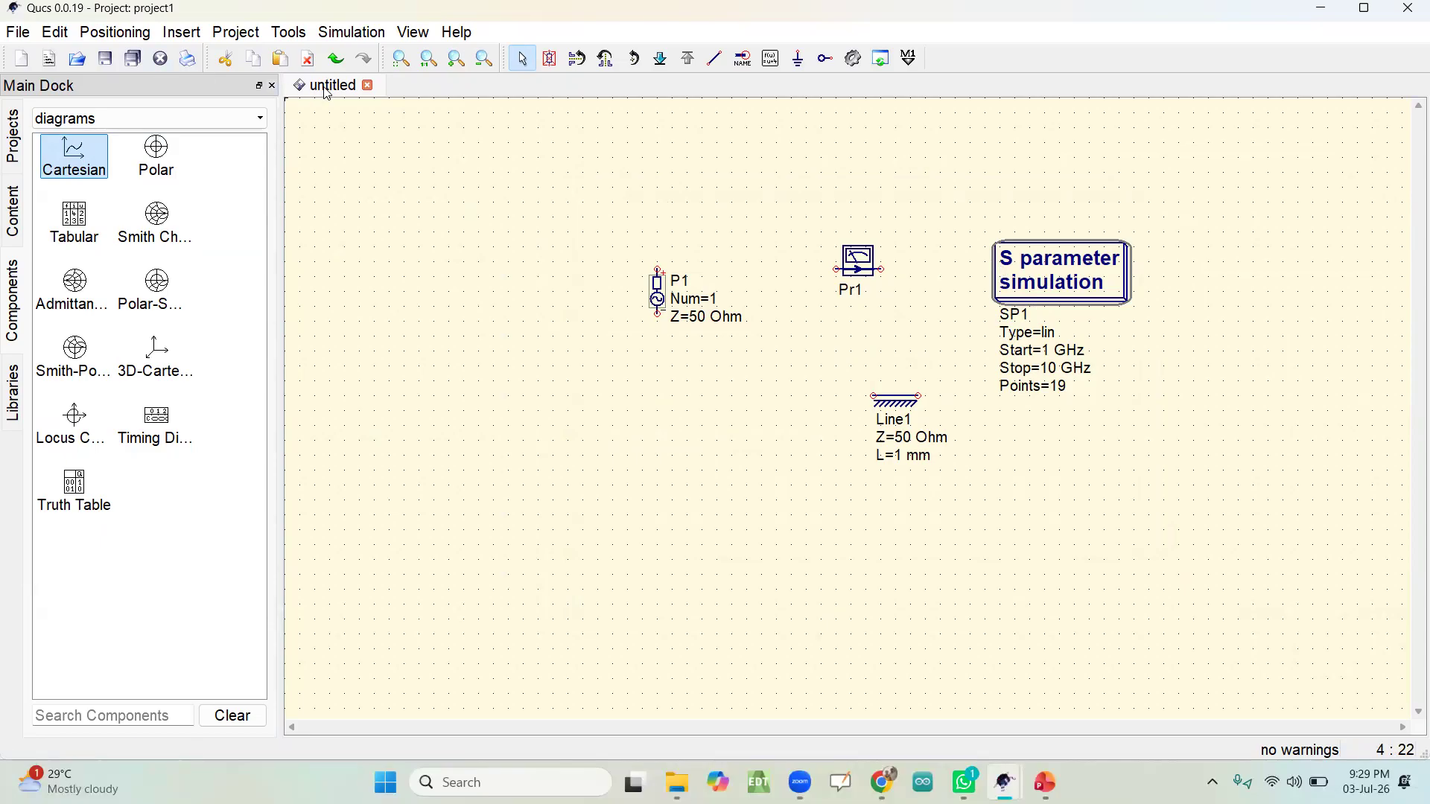
Step: Save the schematic as projectsch in the project1_prj folder and show the project's contents
left_click(106, 59)
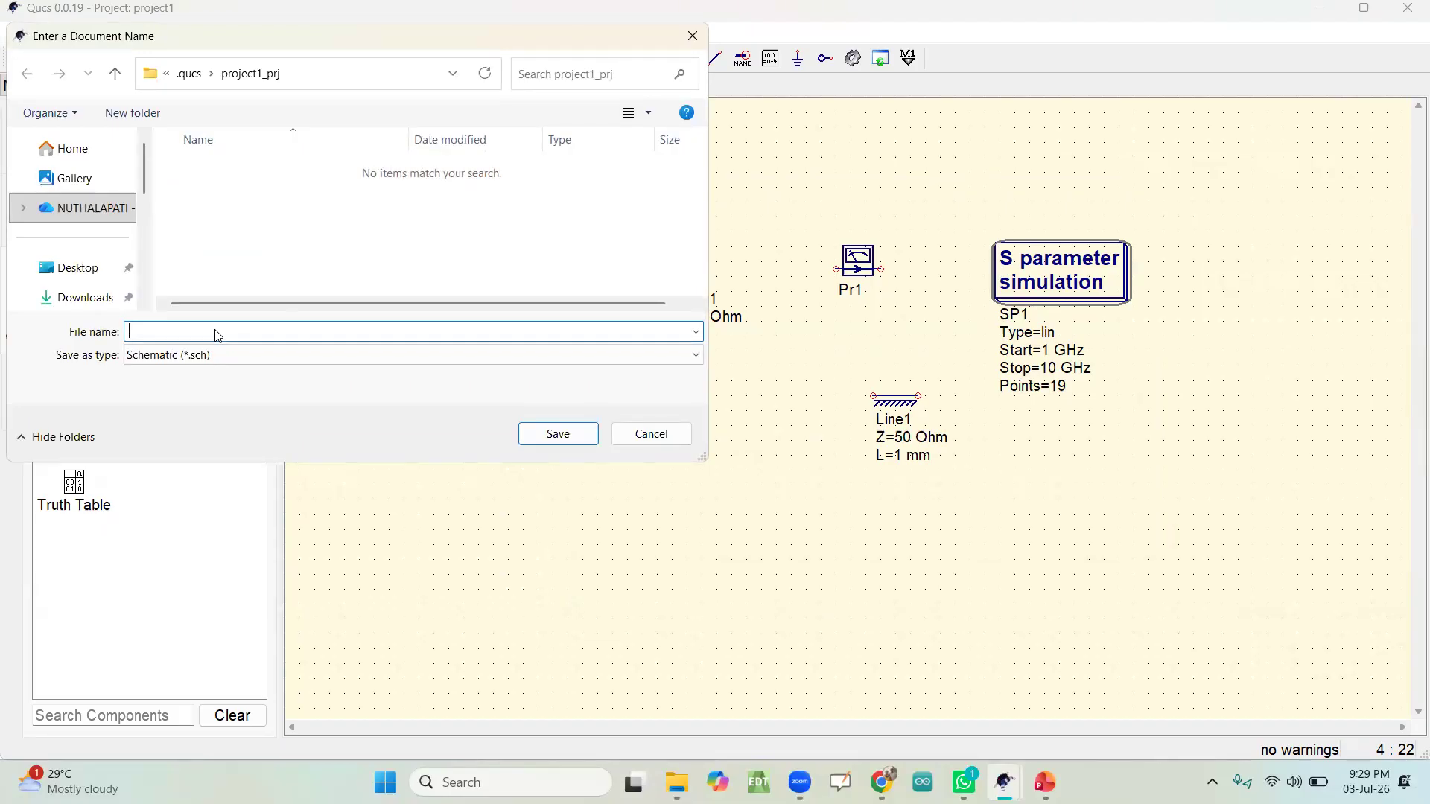
type("projectsch")
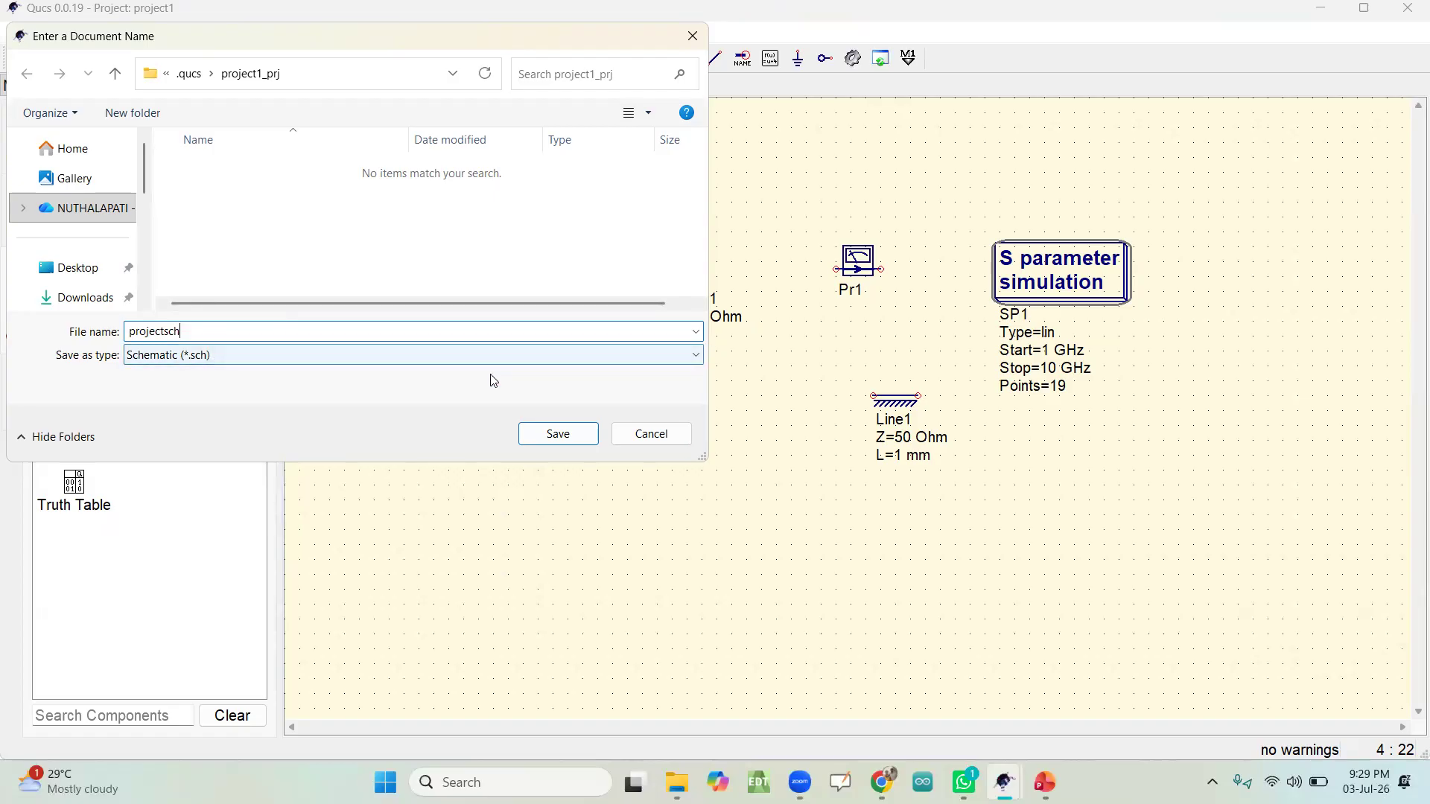
left_click(549, 433)
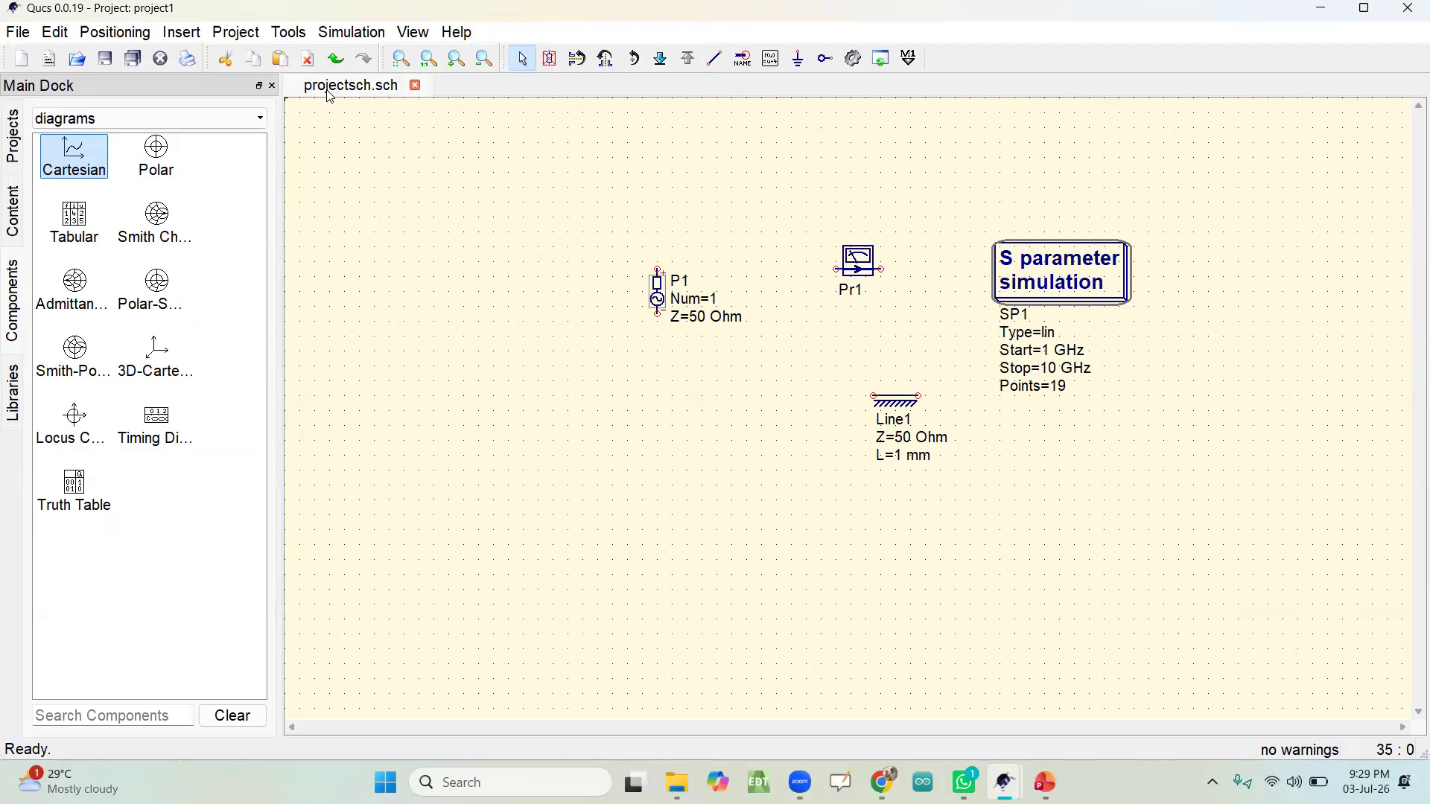
left_click(8, 210)
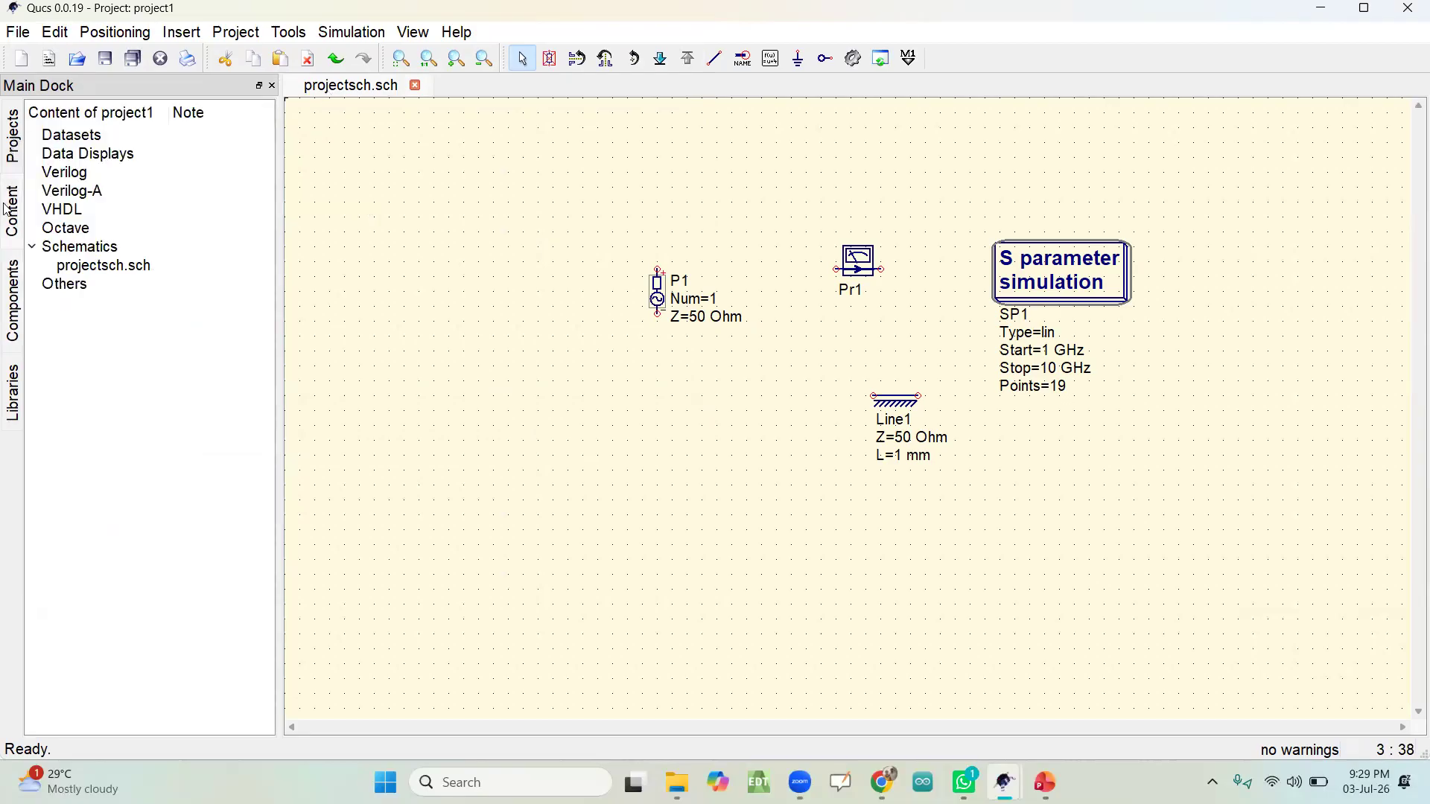